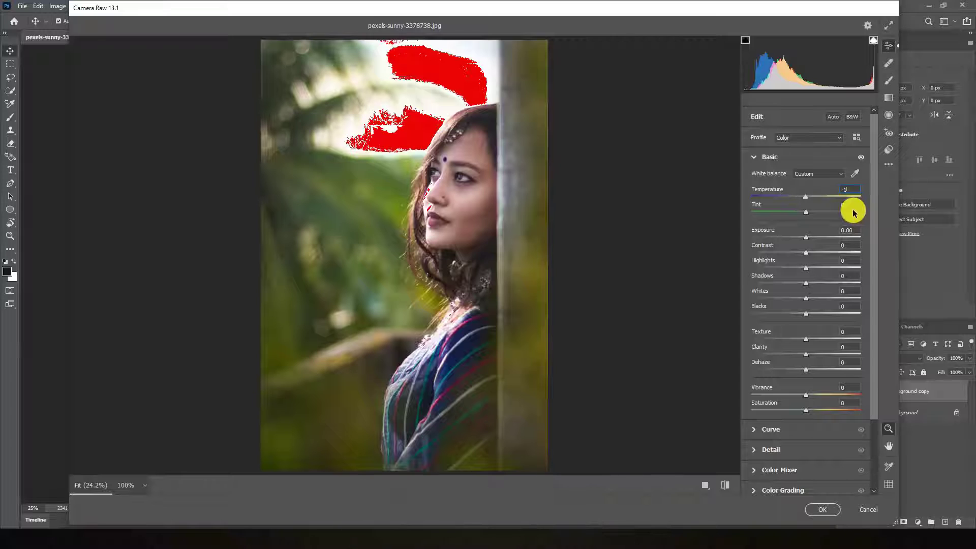
Set the photo's white balance Tint to +3 in the Basic adjustments
left_click(852, 206)
type("+")
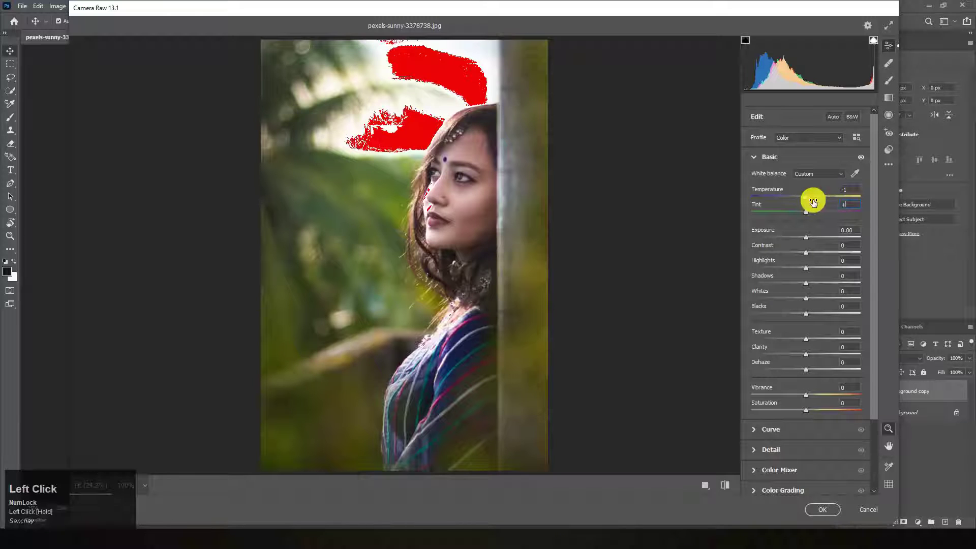
type("3")
key("Num_Lock")
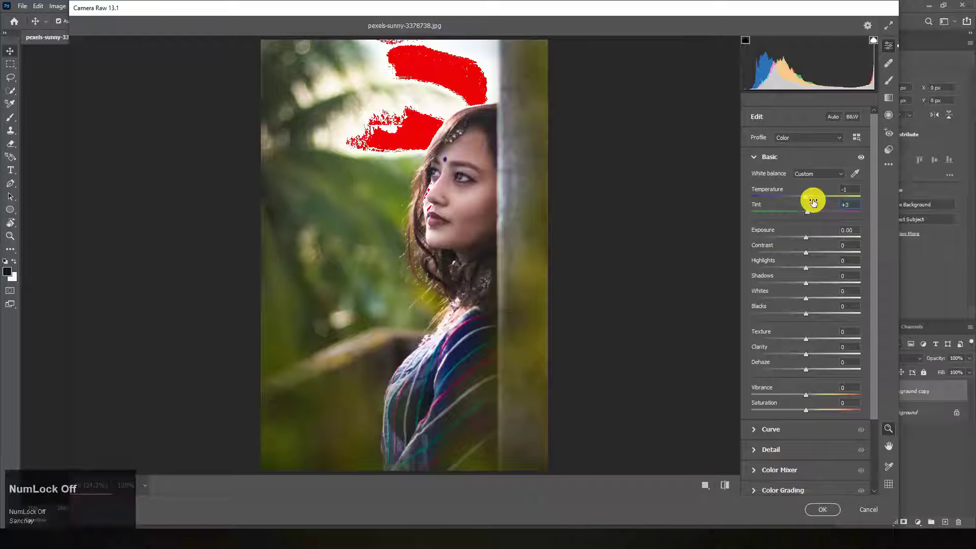
Set the Contrast to -18 in the Basic adjustments
left_click(851, 244)
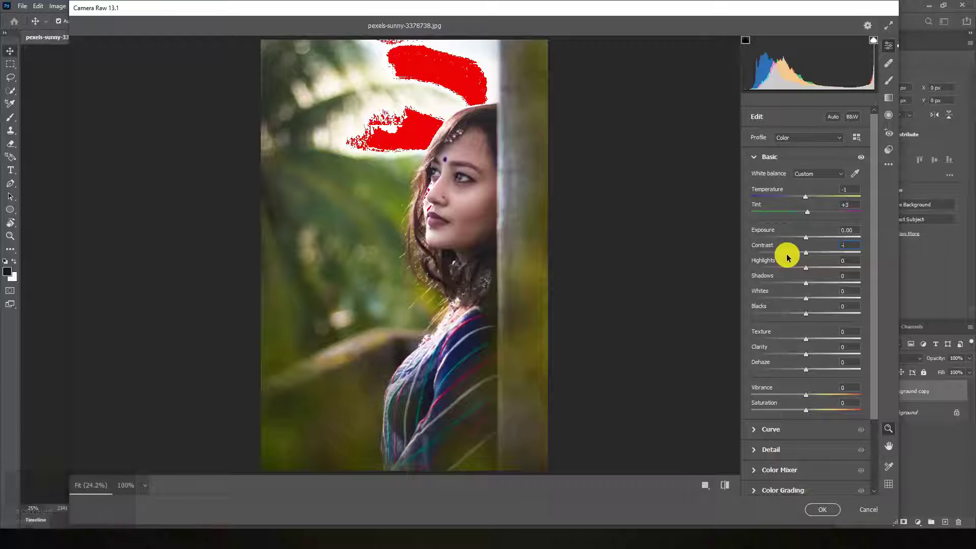
key("Up")
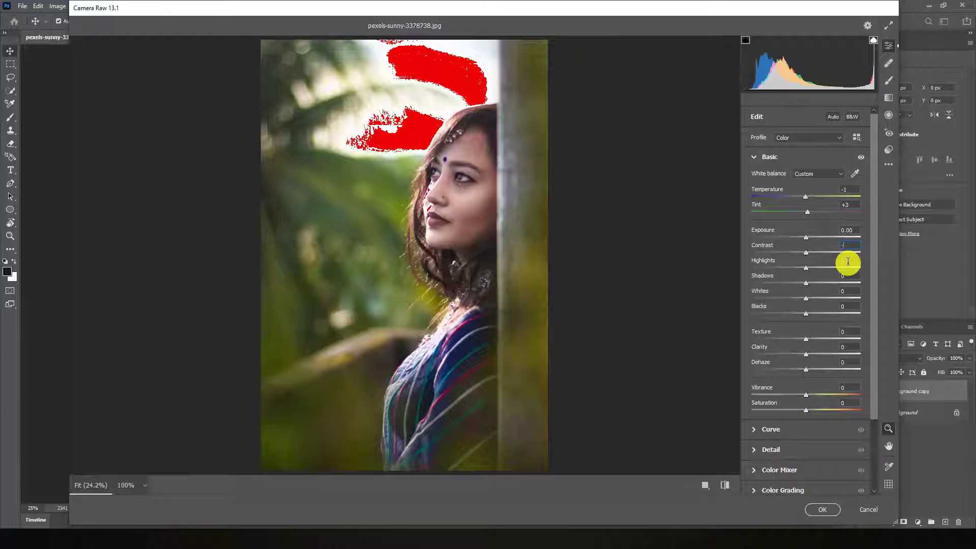
type("1")
key("Return")
type("-1")
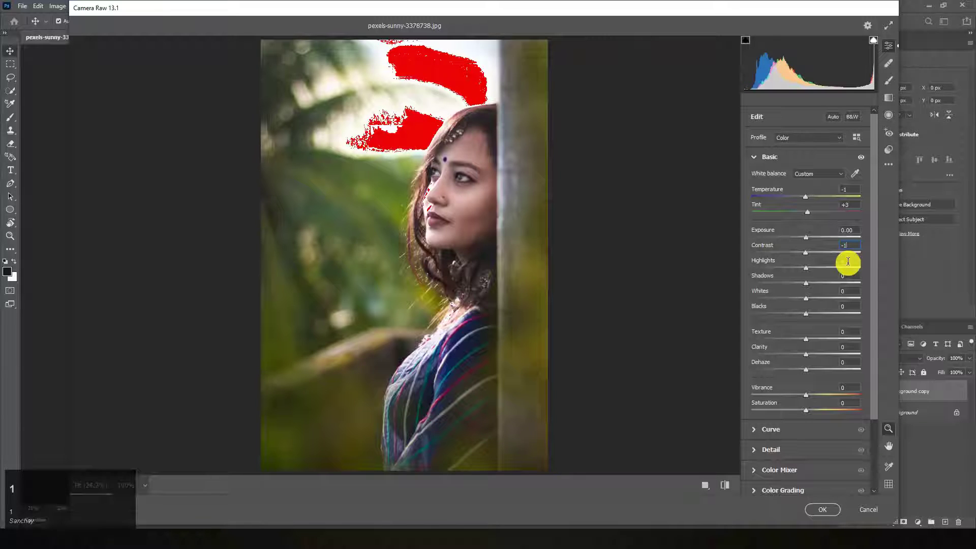
type("8")
Raise the Shadows to +73 and the Whites to +26
left_click_drag(848, 262, 831, 265)
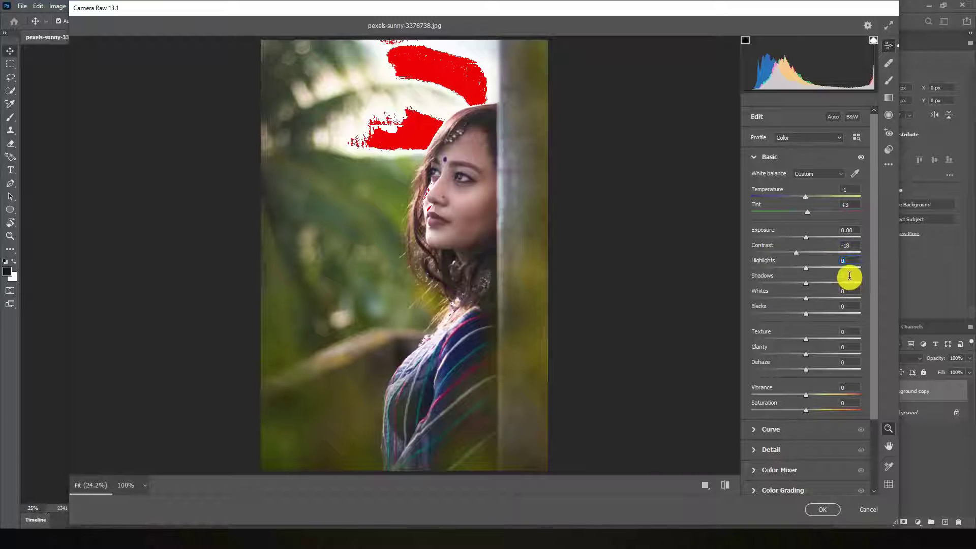
left_click_drag(849, 276, 800, 288)
type("73")
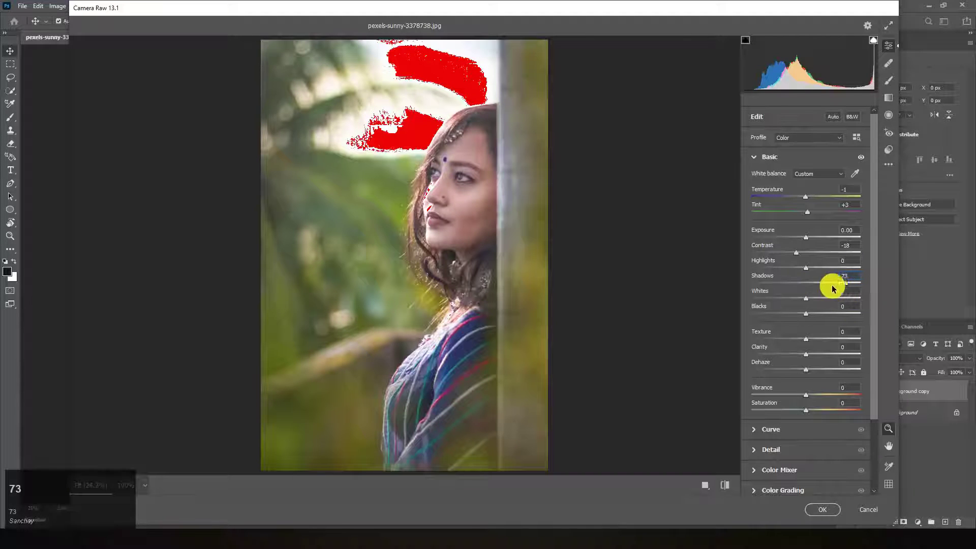
left_click_drag(854, 290, 789, 306)
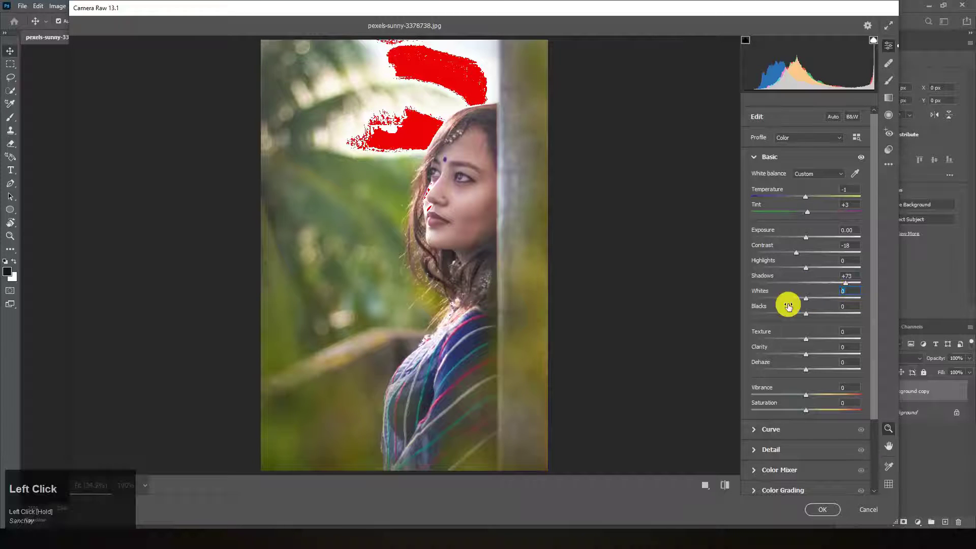
type("26")
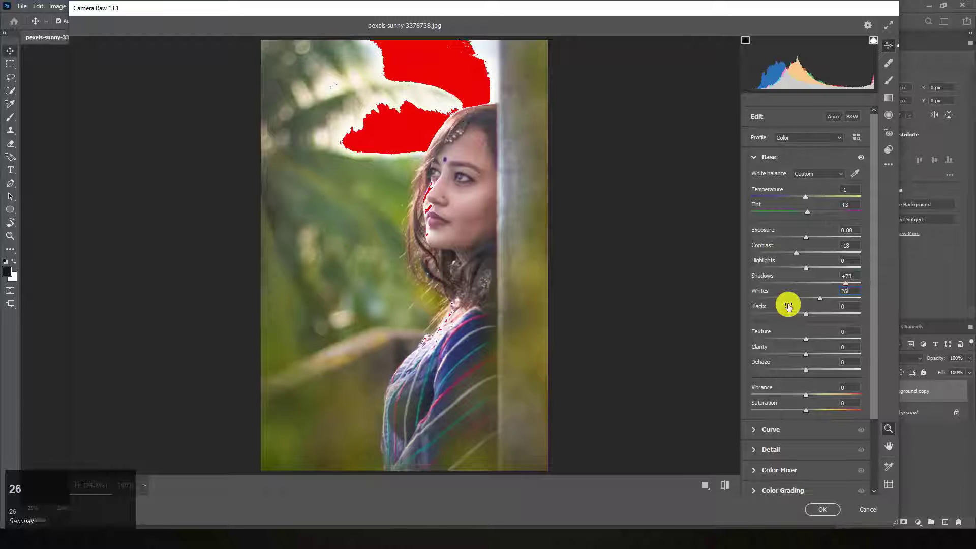
Lower the Blacks to -47 and set the Clarity to +15
left_click(850, 306)
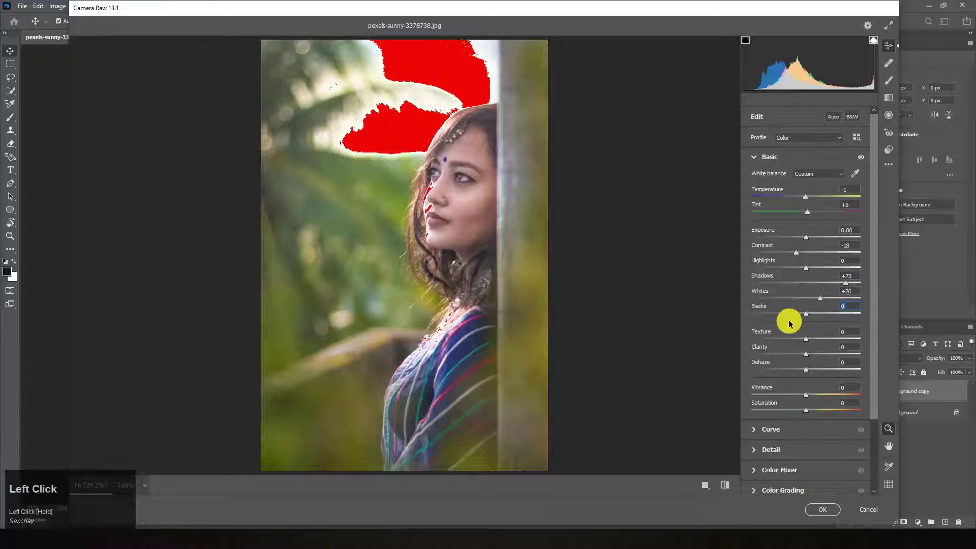
type("-47")
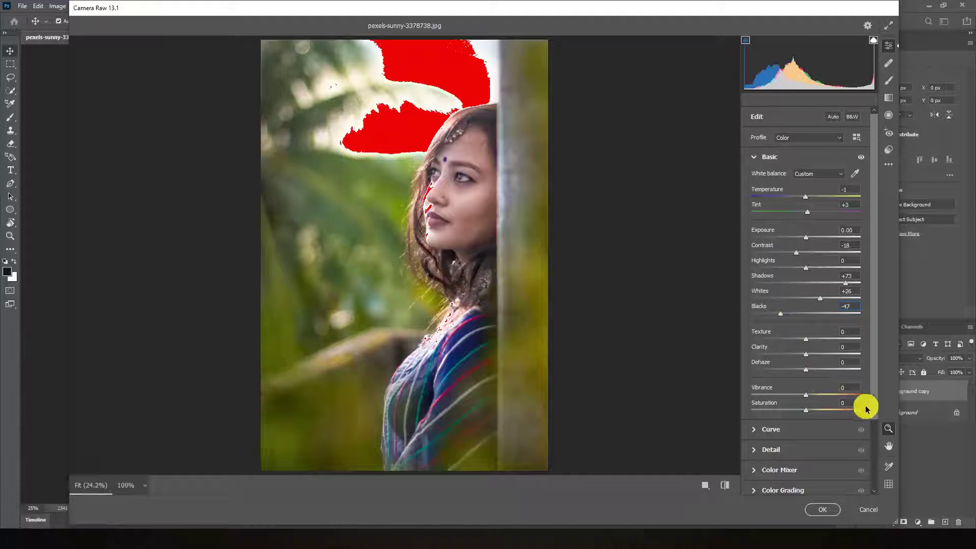
left_click(845, 345)
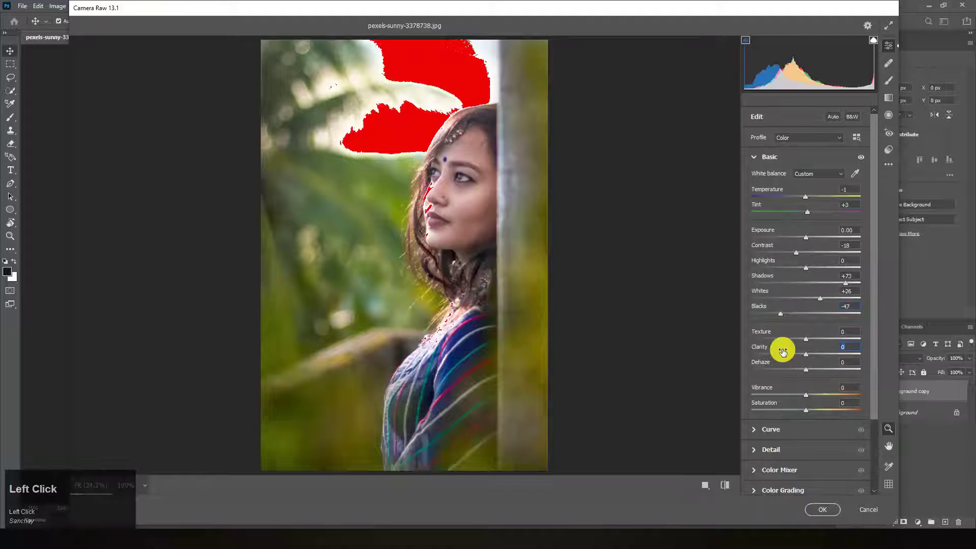
type("15")
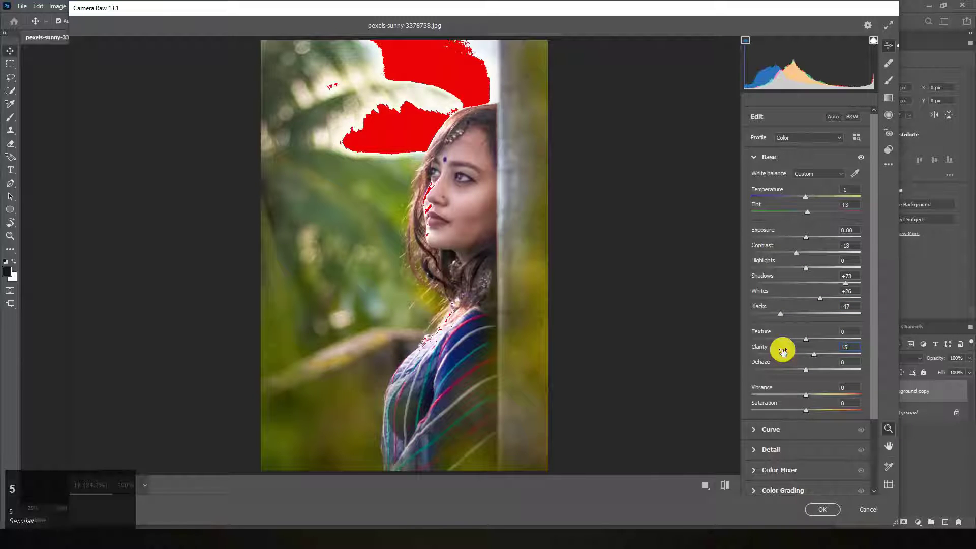
Reduce the Vibrance to -6 and the overall Saturation to -7
left_click(848, 388)
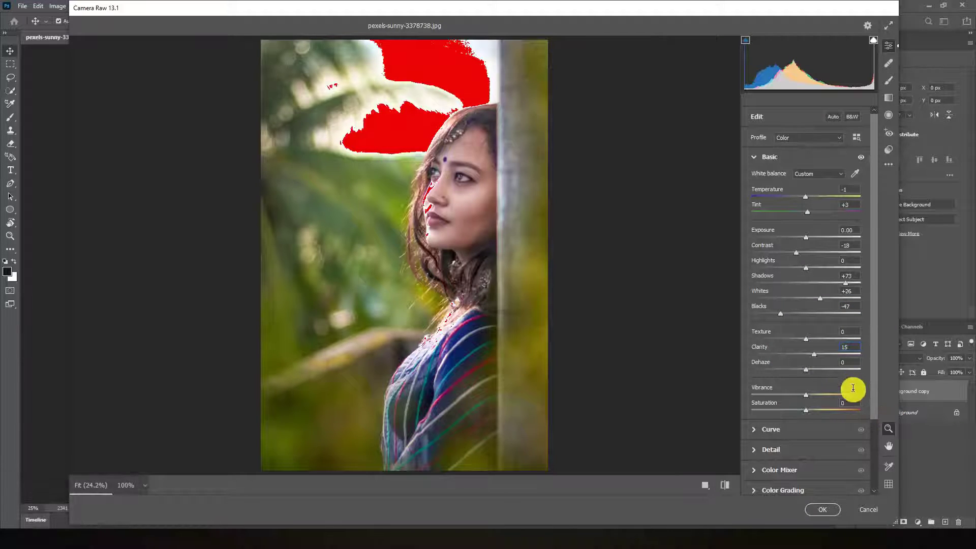
type("-6")
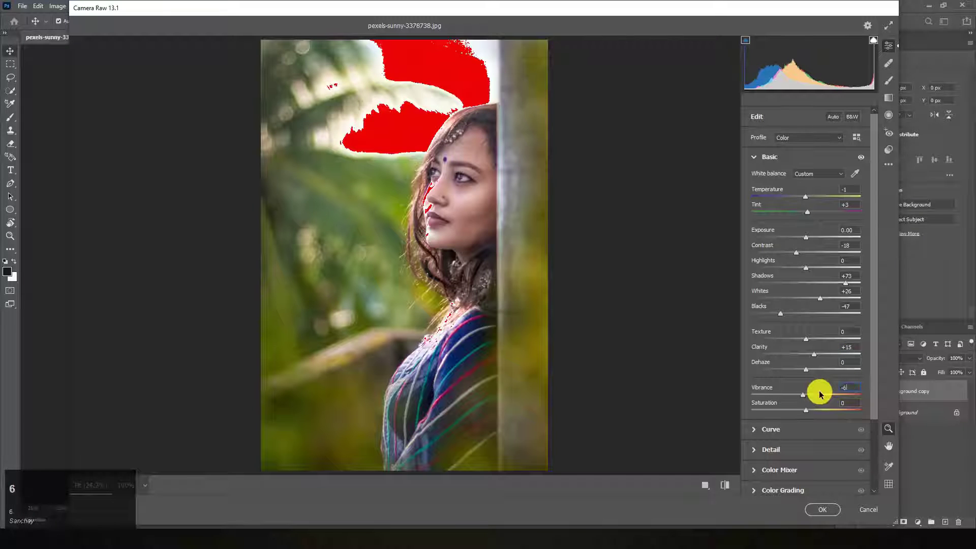
left_click(854, 402)
left_click_drag(813, 411, 807, 412)
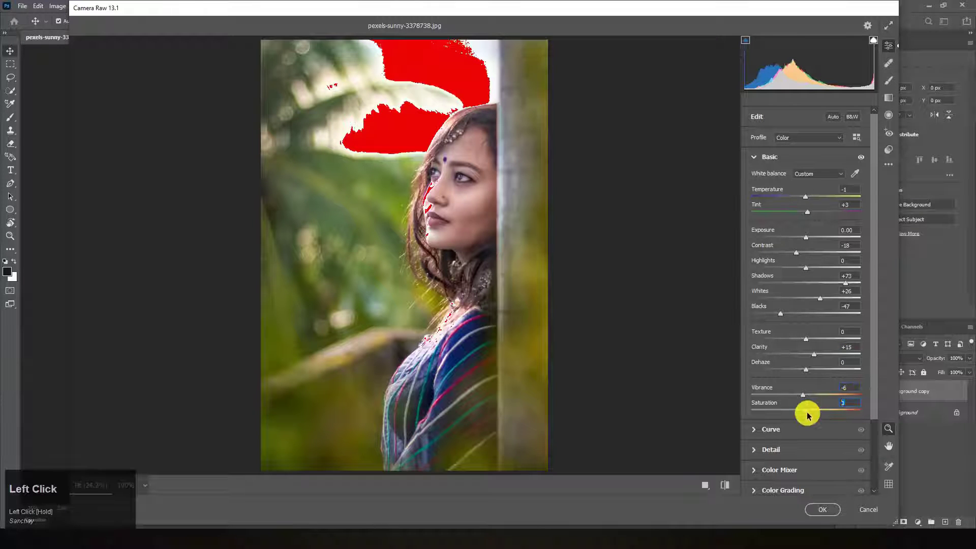
type("-7")
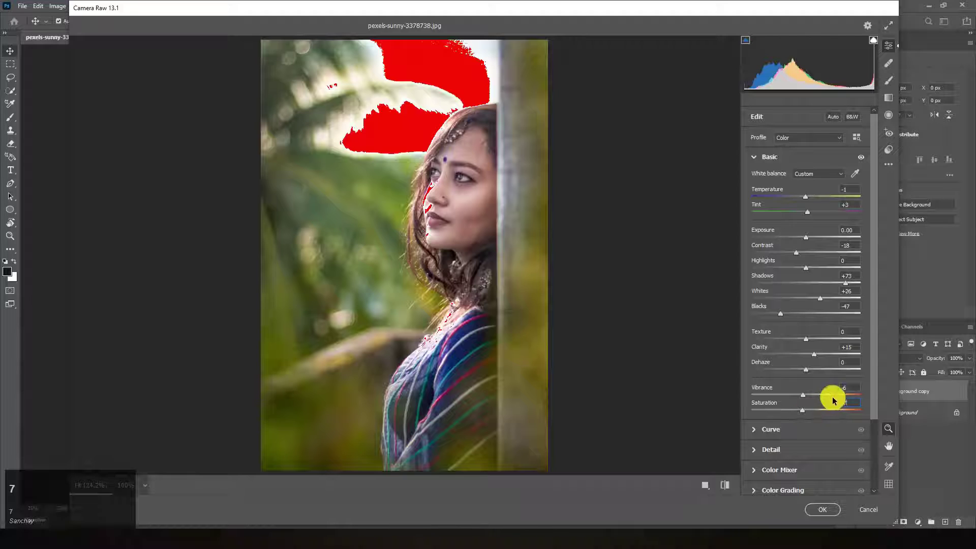
Set the Sharpening to 8 and the Noise Reduction to 7 in the Detail adjustments
left_click(769, 450)
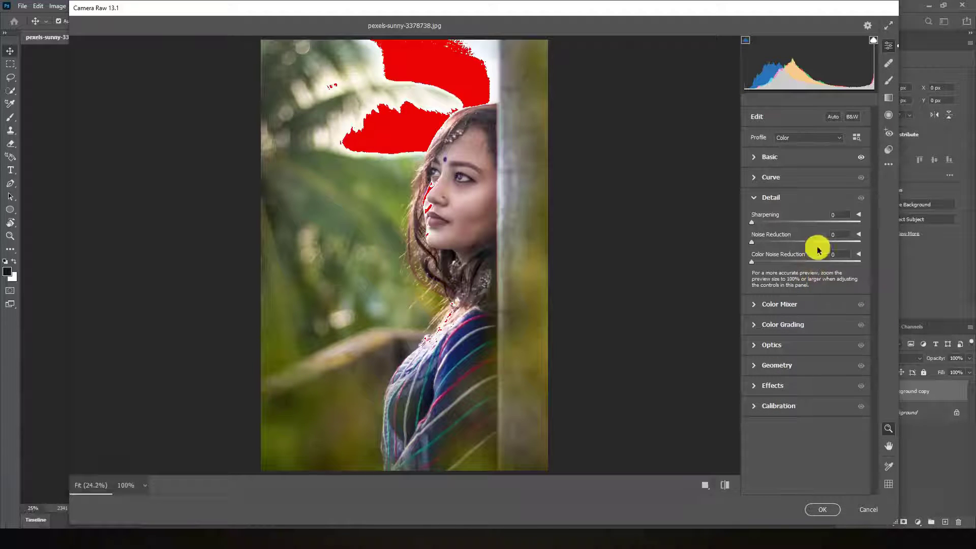
left_click(838, 216)
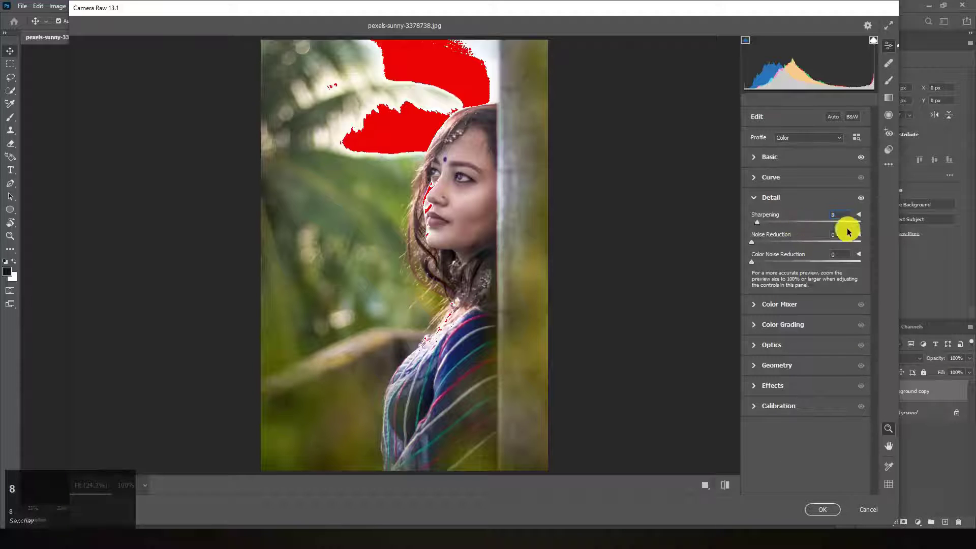
type("8")
left_click(823, 235)
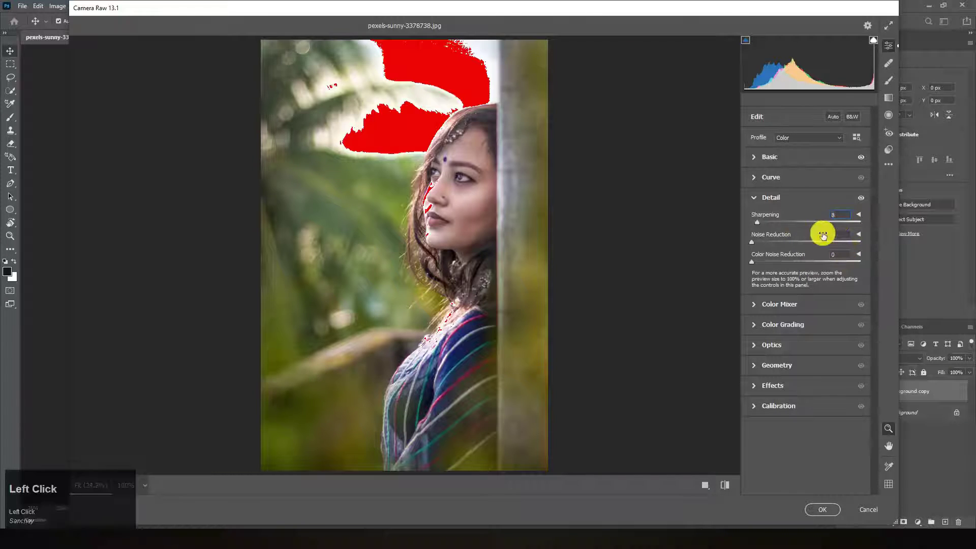
left_click(839, 235)
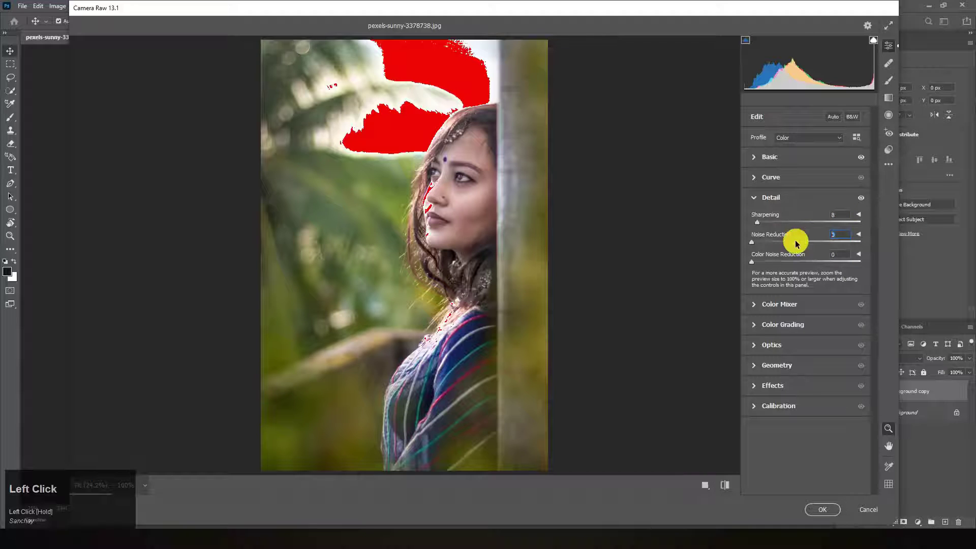
type("7")
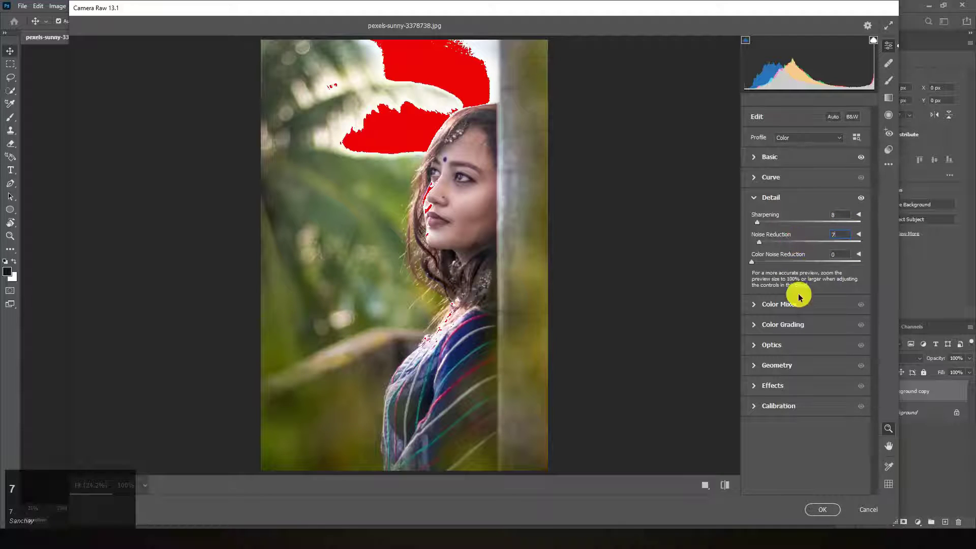
Set the Yellows luminance to -39 in the HSL Color Mixer
left_click(754, 309)
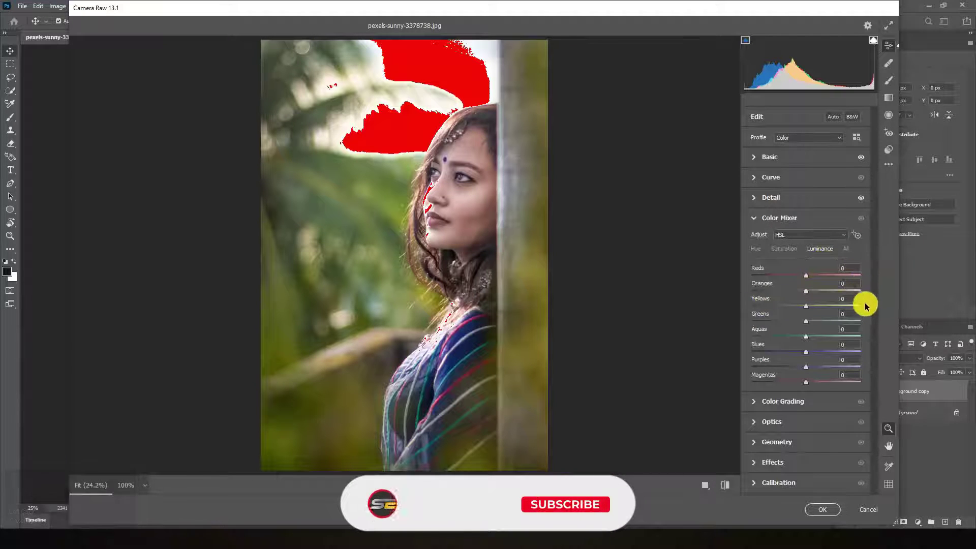
left_click(845, 299)
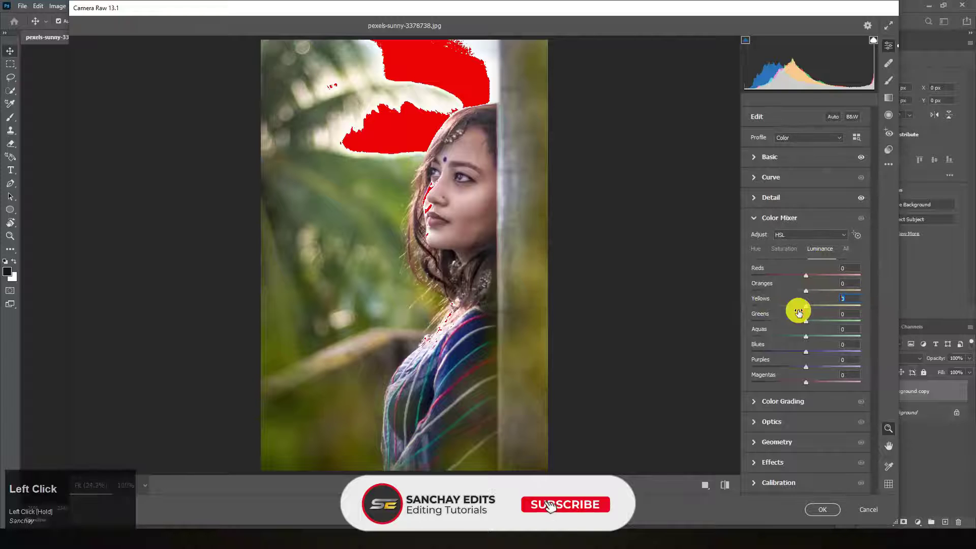
type("-3")
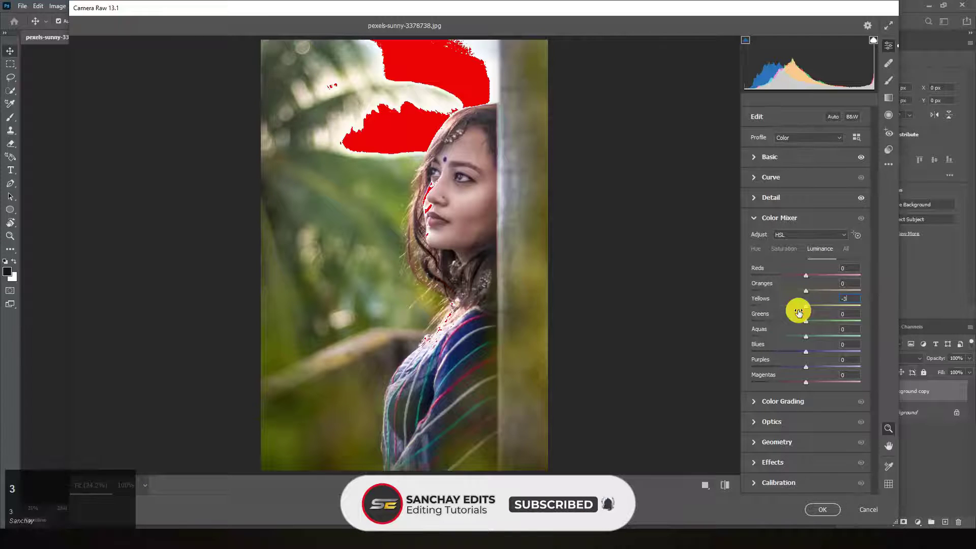
type("9")
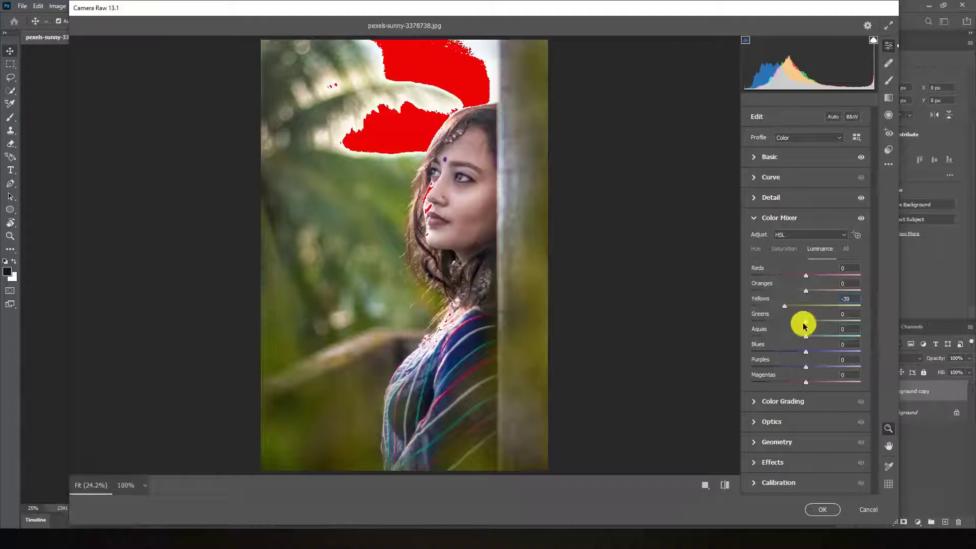
Darken the Greens and Aquas luminance to -100 each and the Blues luminance to -33
left_click_drag(805, 325, 726, 327)
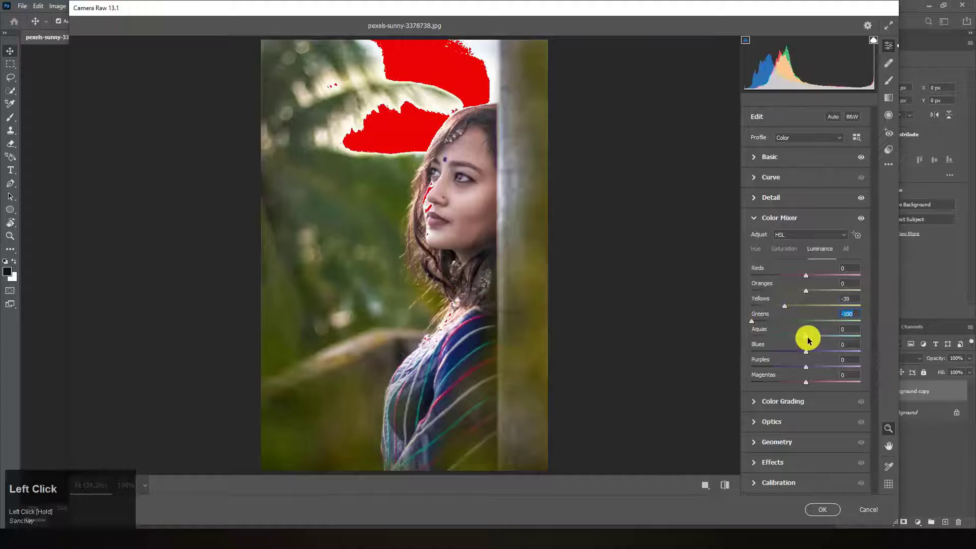
left_click_drag(808, 340, 666, 342)
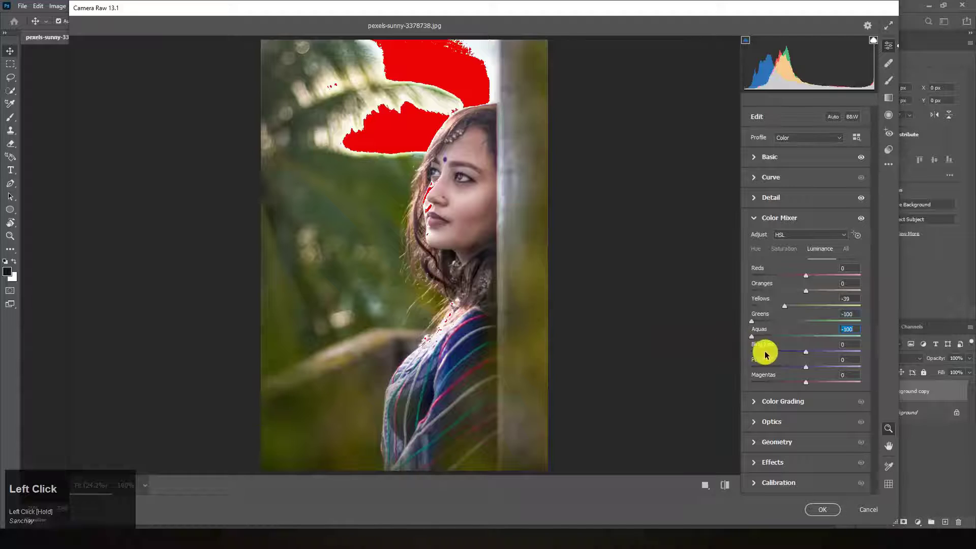
left_click_drag(812, 355, 811, 354)
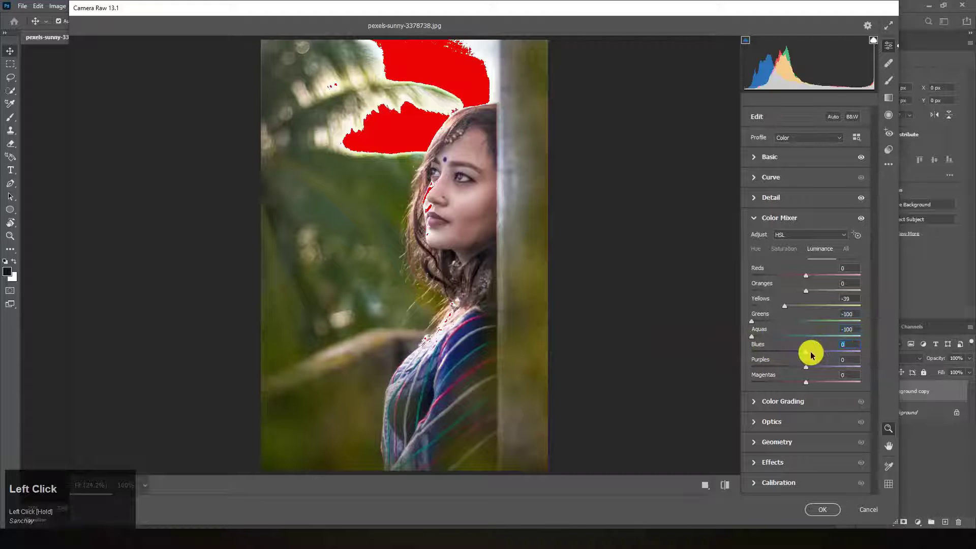
type("-33")
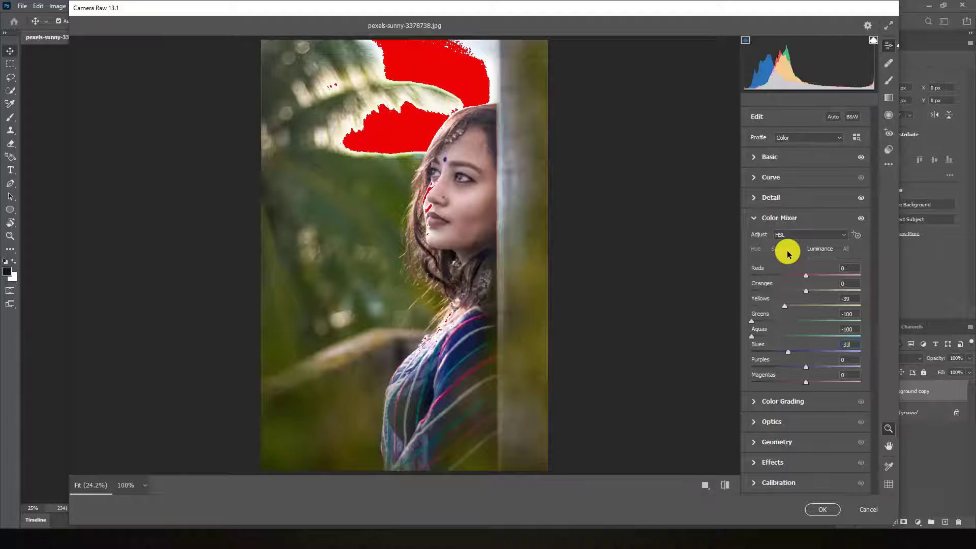
Set the Reds luminance to -6 and the Oranges luminance to +13
left_click(839, 275)
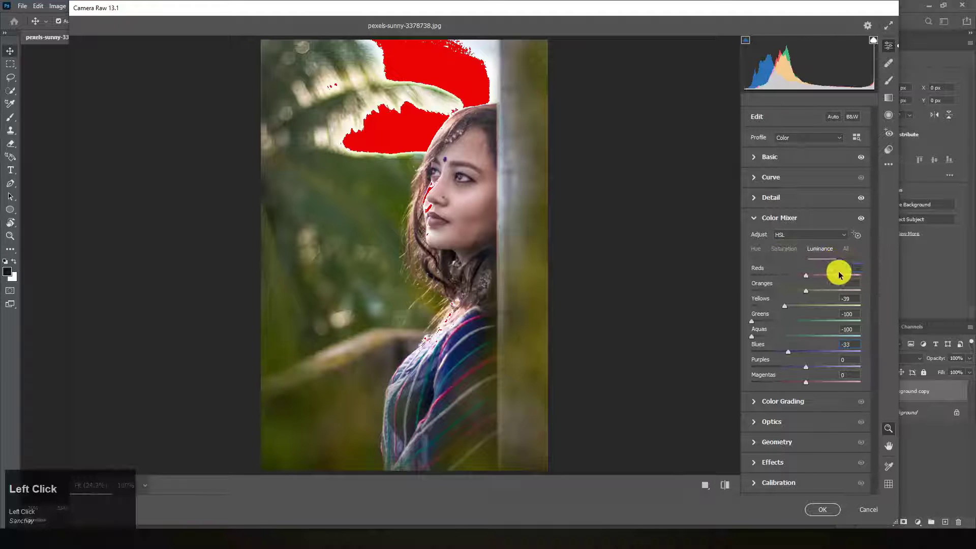
left_click_drag(839, 274, 832, 274)
type("-6")
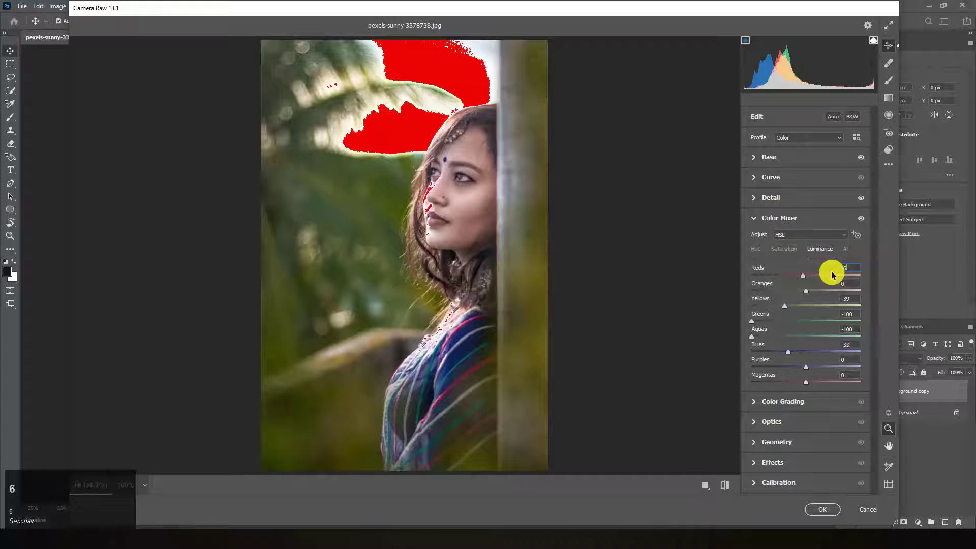
left_click(847, 283)
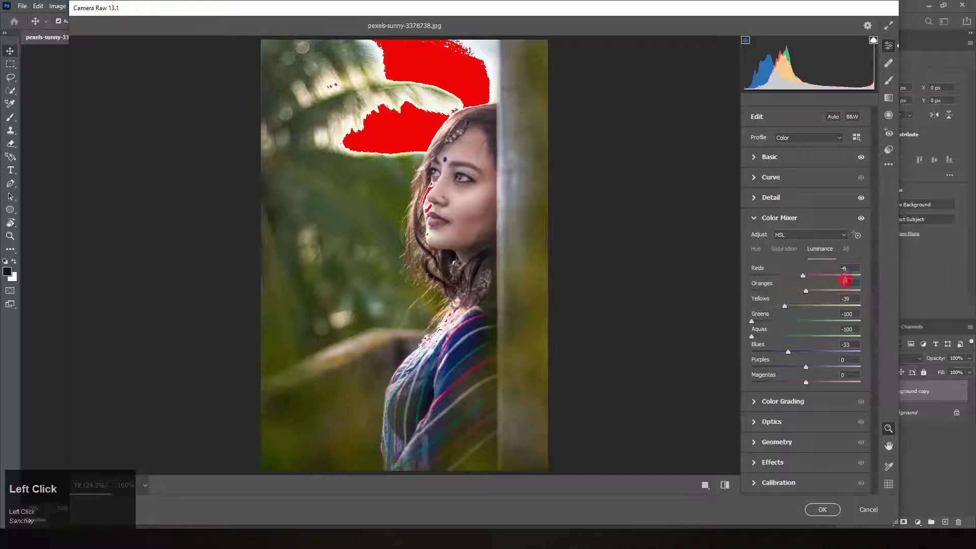
type("1")
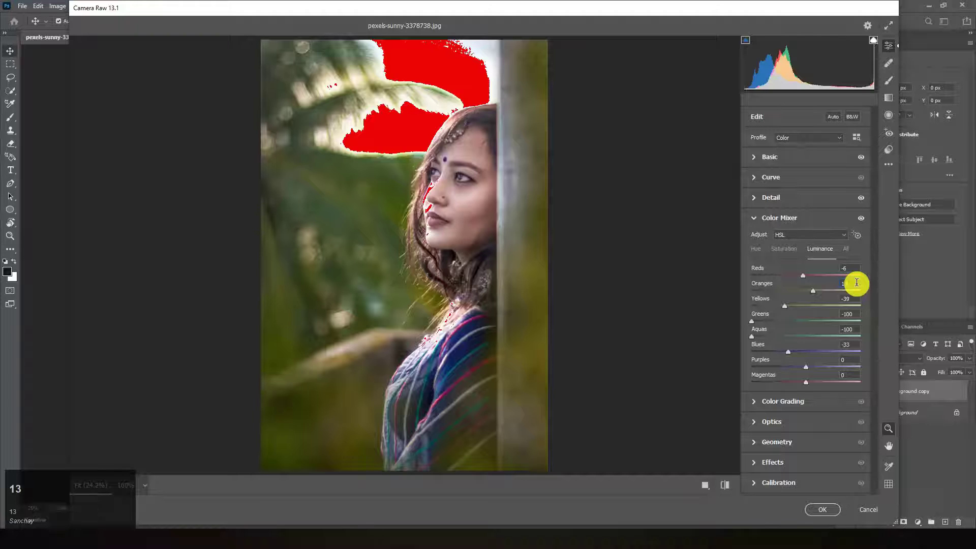
type("3")
left_click(858, 300)
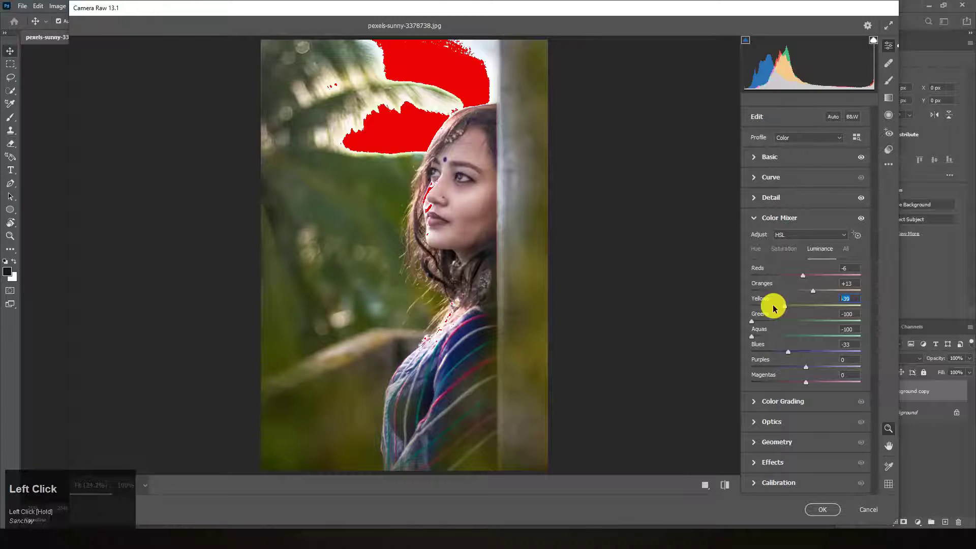
Set the Yellows luminance to -29 and the Greens luminance to -28 in the Color Mixer
type("-2")
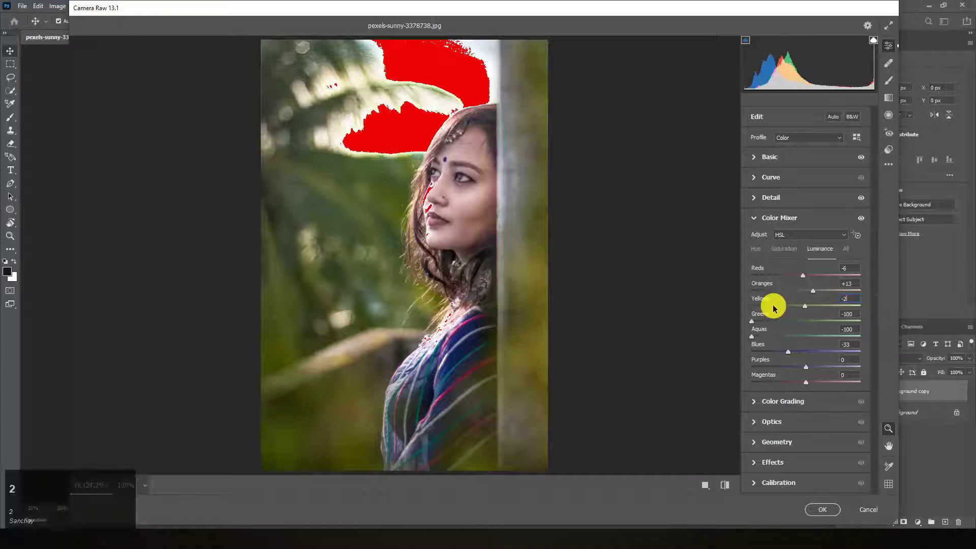
type("9")
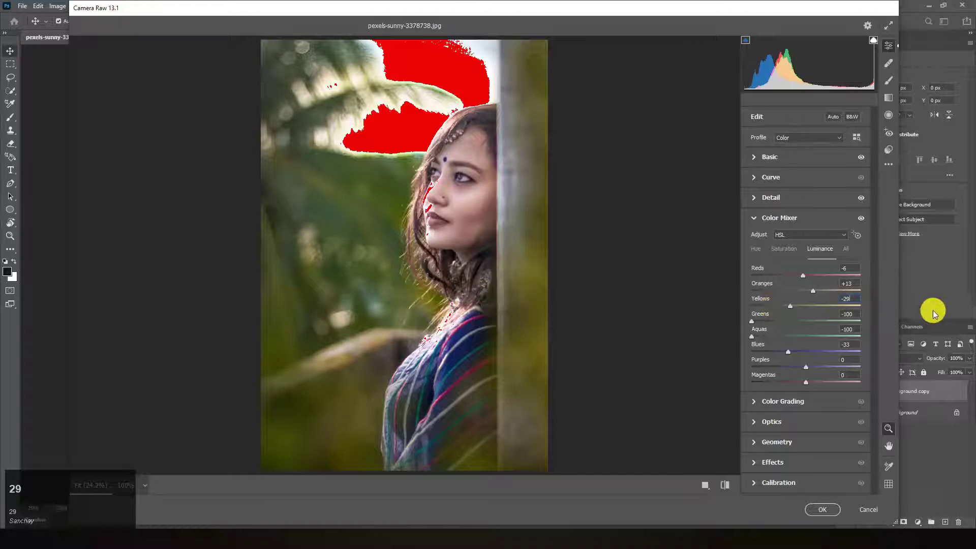
left_click_drag(752, 323, 800, 384)
left_click(854, 313)
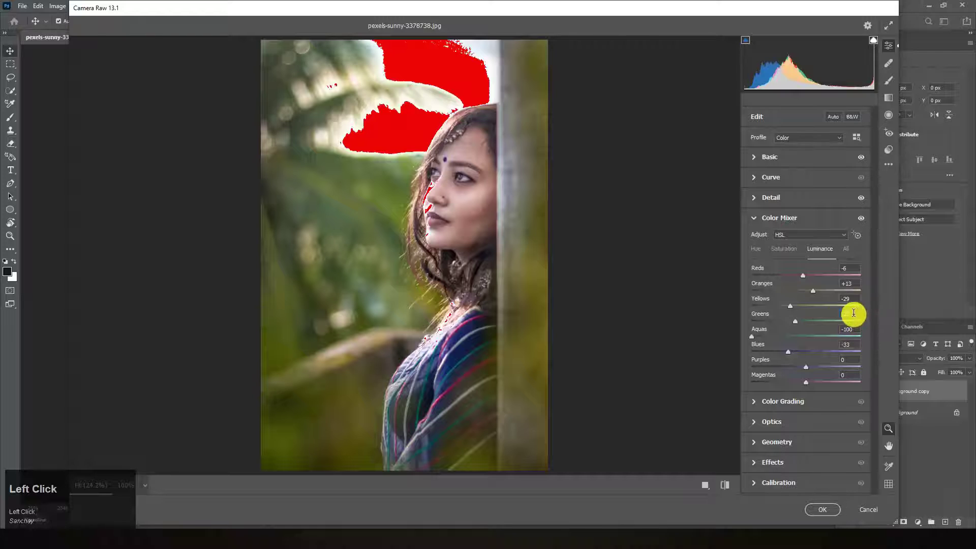
left_click_drag(854, 313, 814, 325)
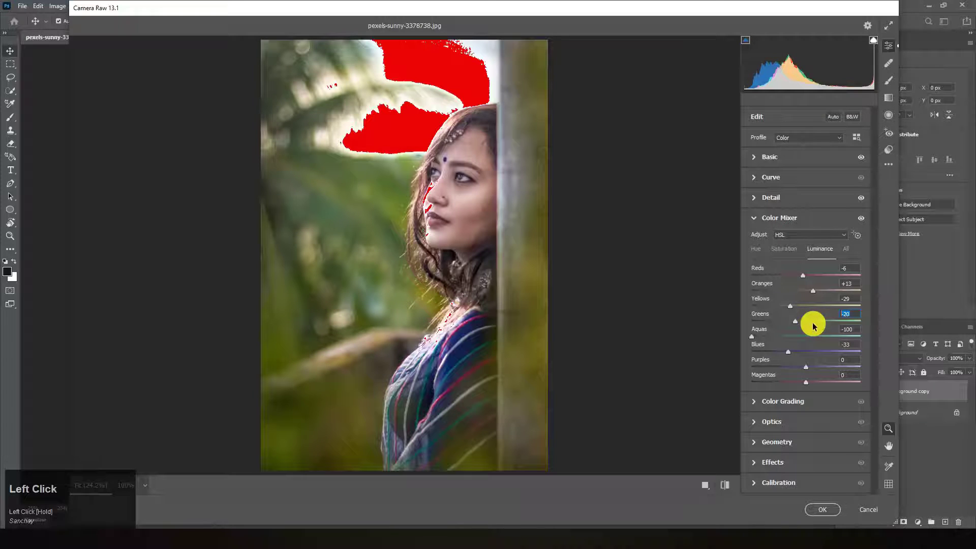
type("-")
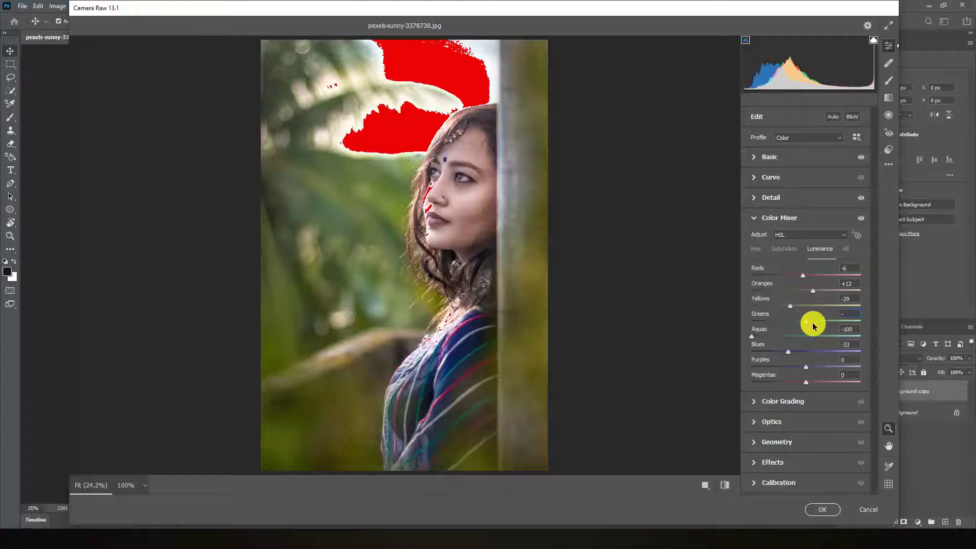
type("28")
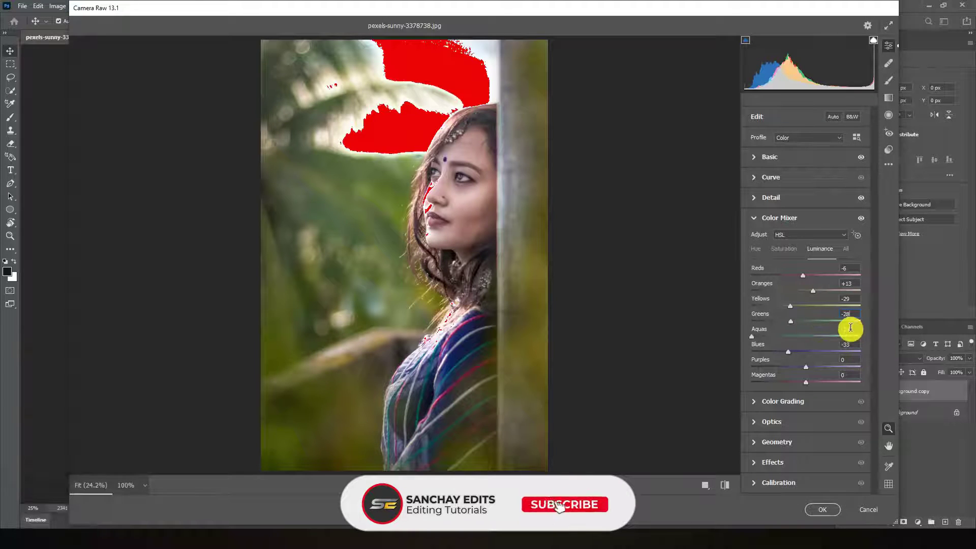
Set the Aquas luminance to -21 and the Blues luminance to -17 in the Color Mixer
left_click_drag(855, 330, 798, 344)
type("-")
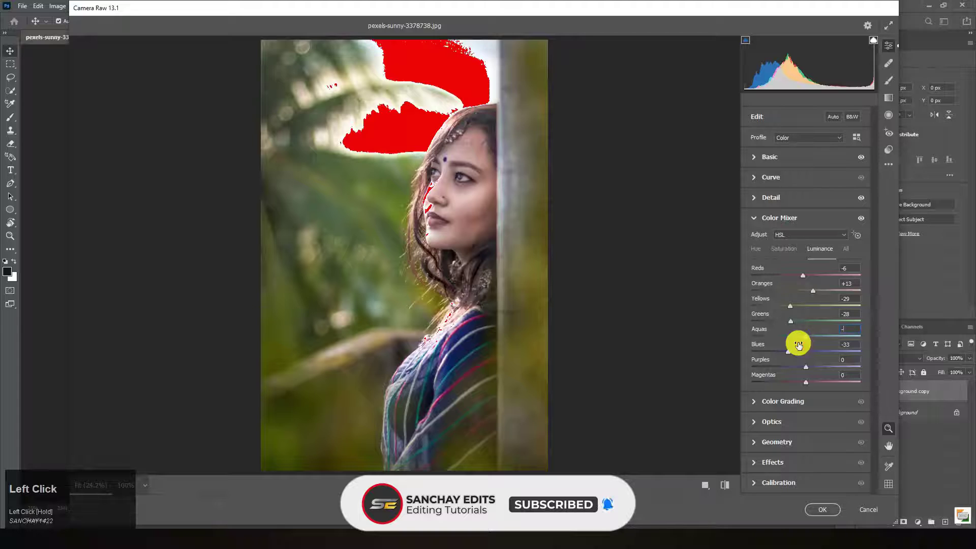
type("21")
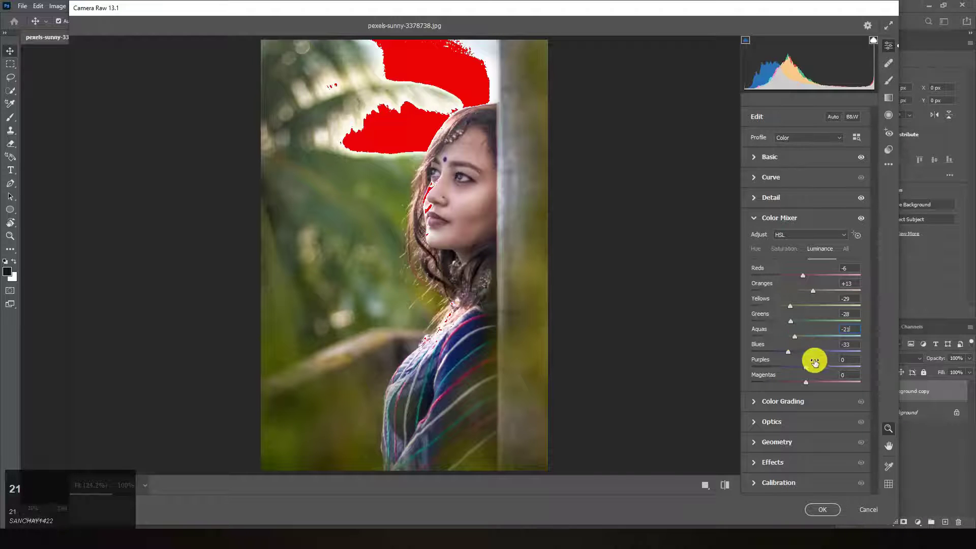
left_click_drag(865, 344, 789, 351)
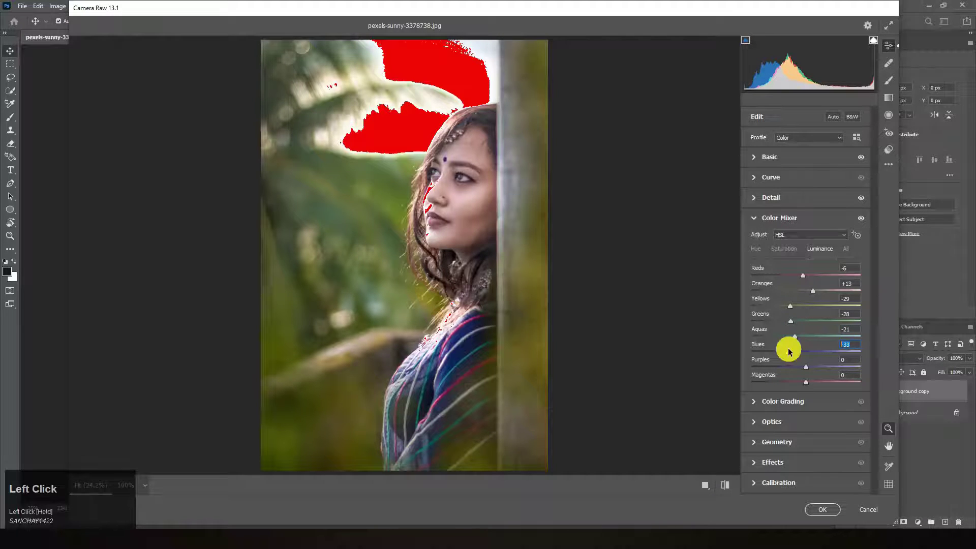
type("-17")
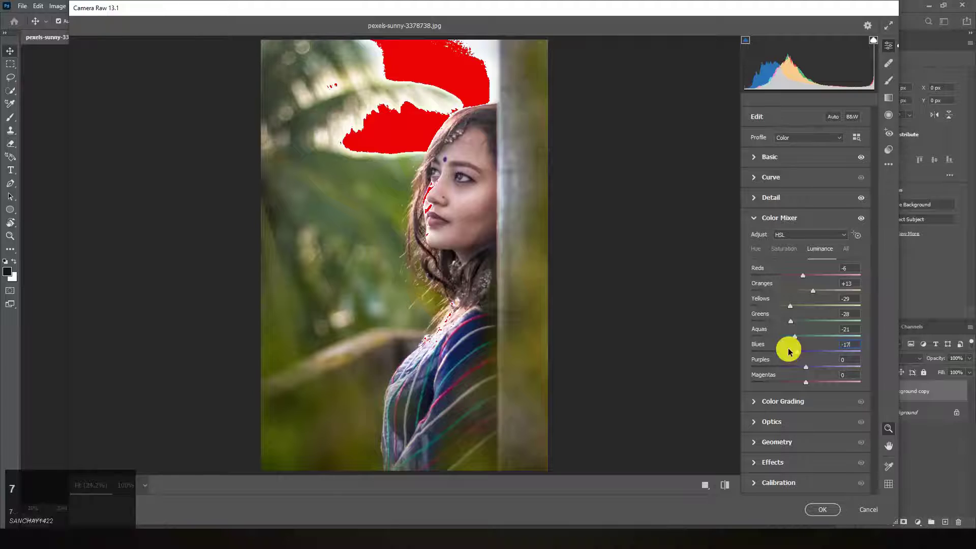
Set the Reds saturation to +17 and the Oranges saturation to -3 in the HSL Color Mixer
left_click(783, 250)
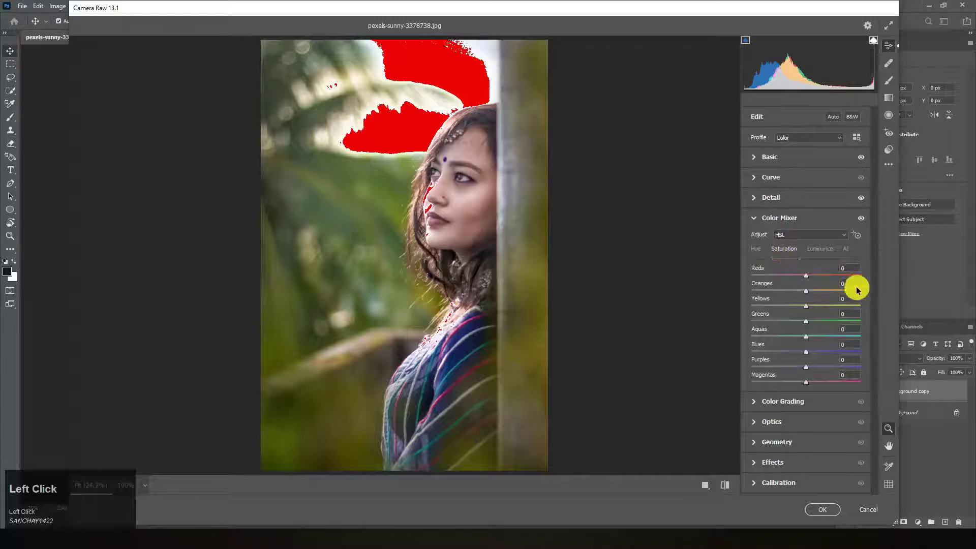
left_click_drag(854, 268, 797, 276)
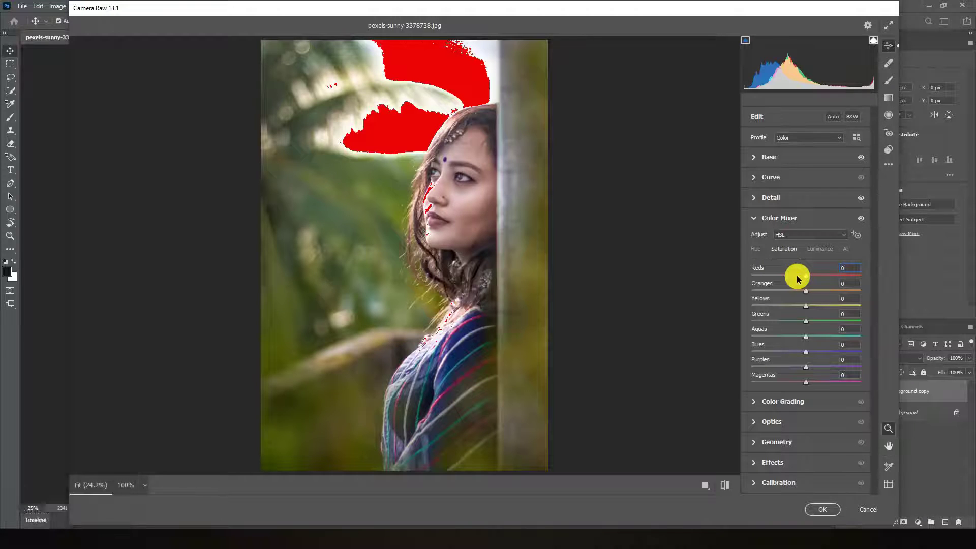
type("17")
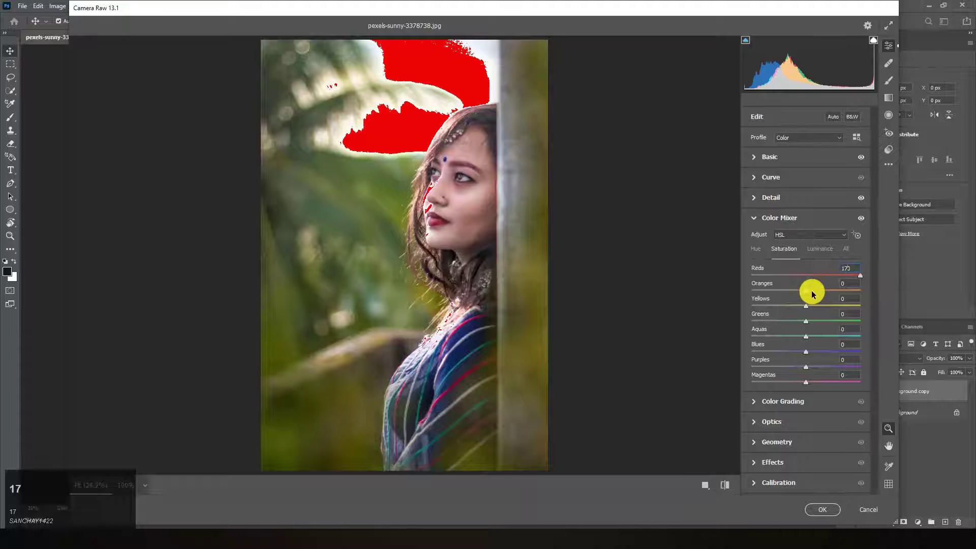
left_click(859, 268)
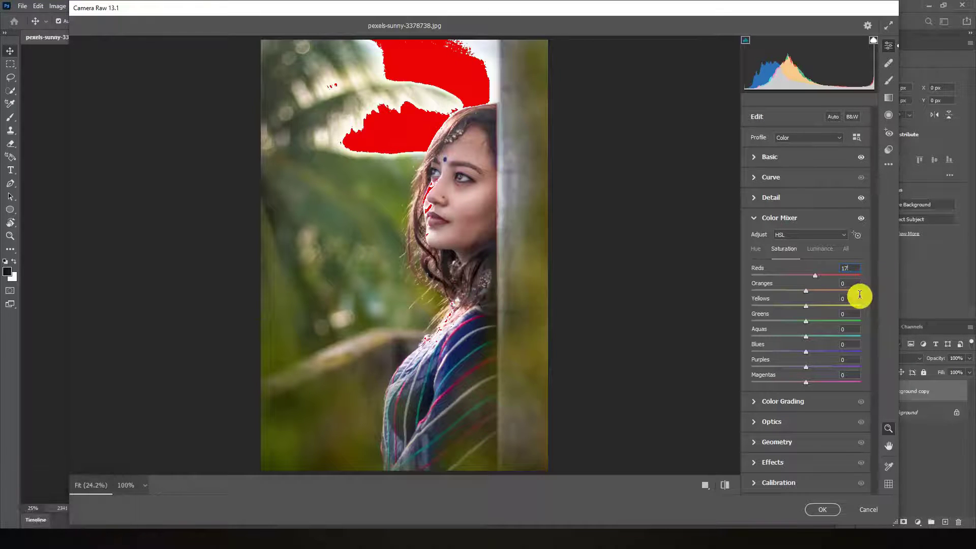
left_click(858, 283)
type("-")
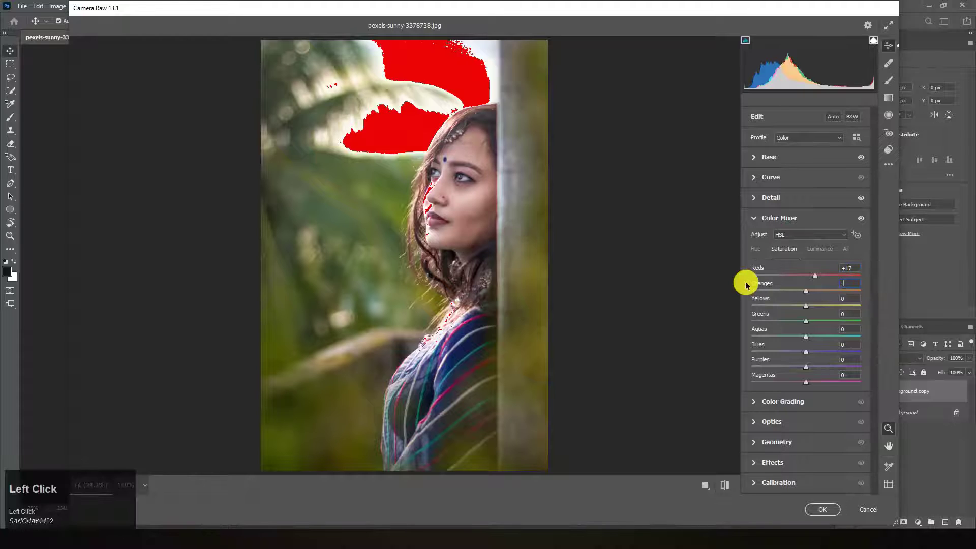
type("3")
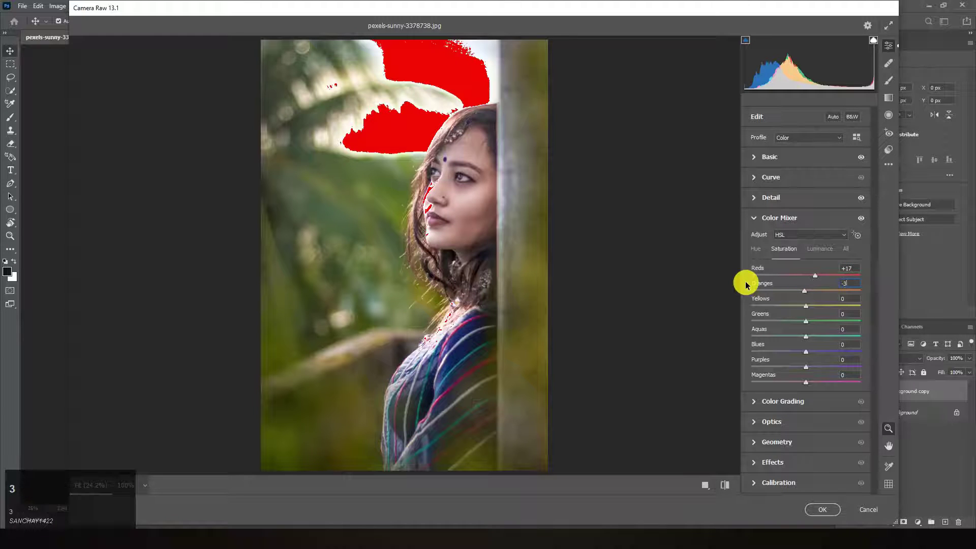
Raise the Yellows saturation to +29 and the Greens saturation to +48
left_click(846, 299)
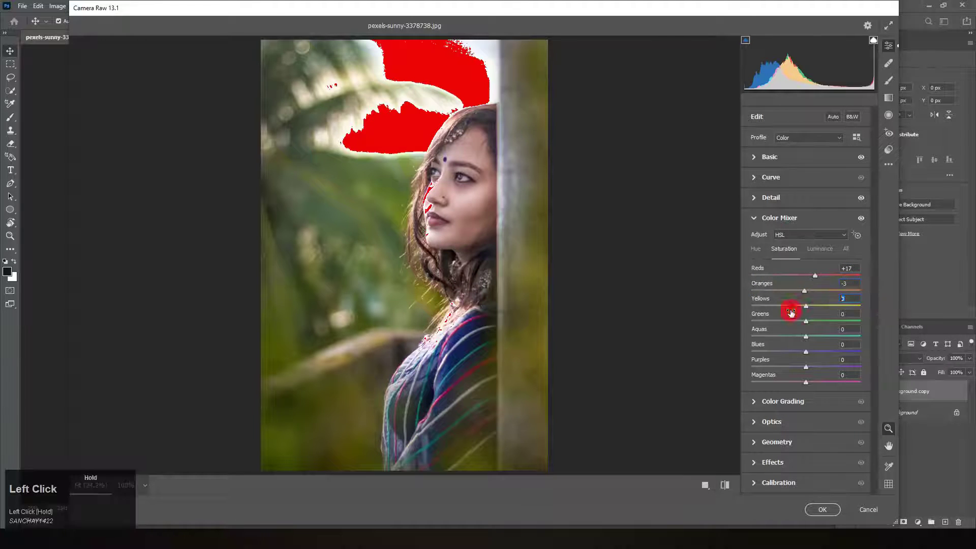
type("29")
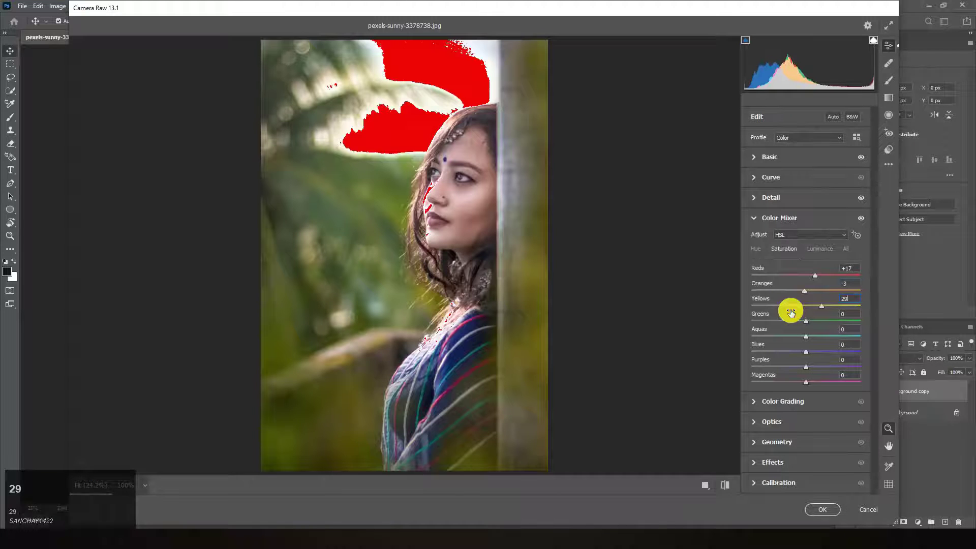
left_click(848, 314)
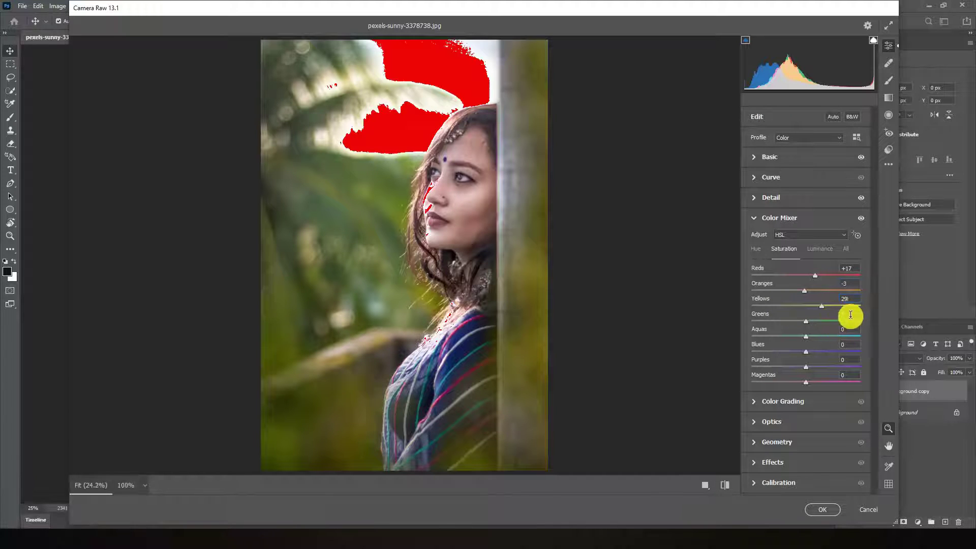
left_click_drag(800, 326, 800, 326)
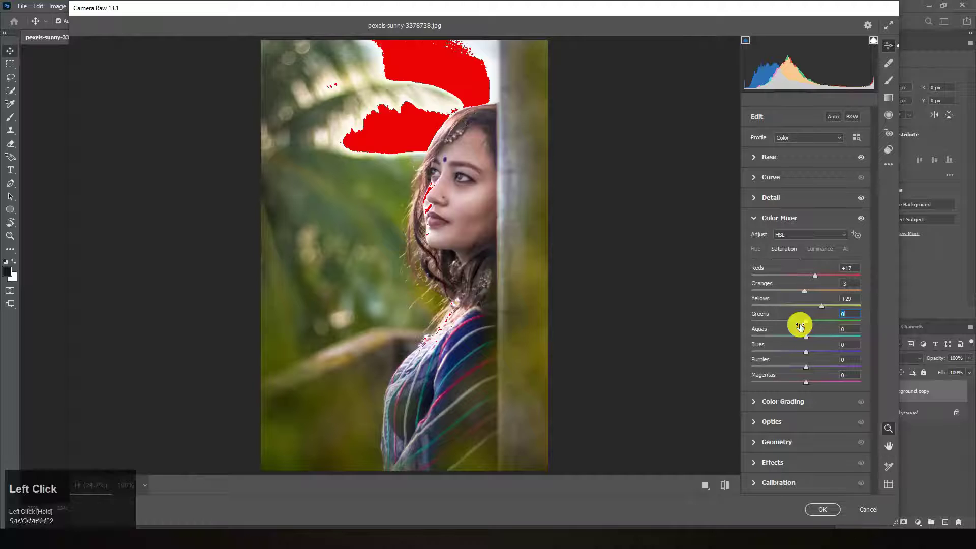
type("48")
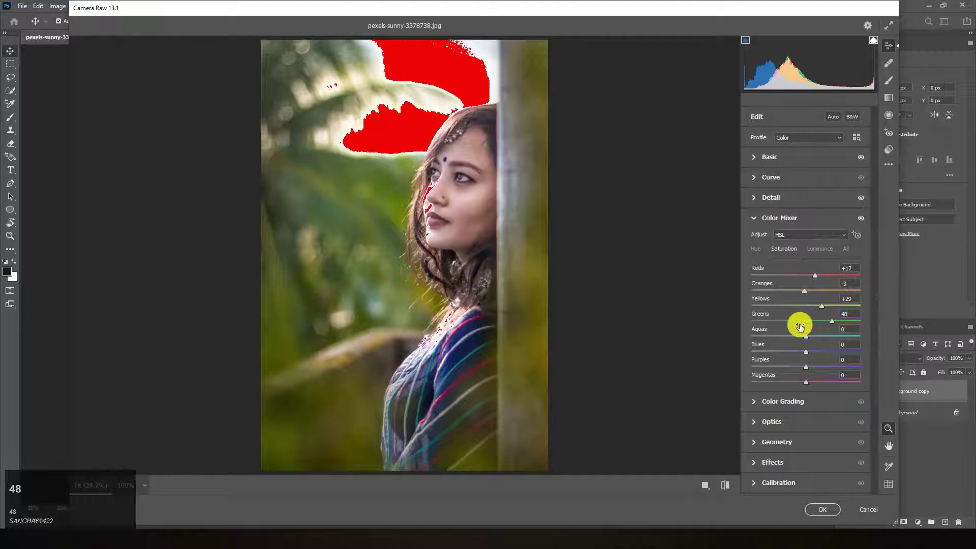
Reduce the Aquas saturation to -11 and the Blues saturation to -22
left_click(852, 330)
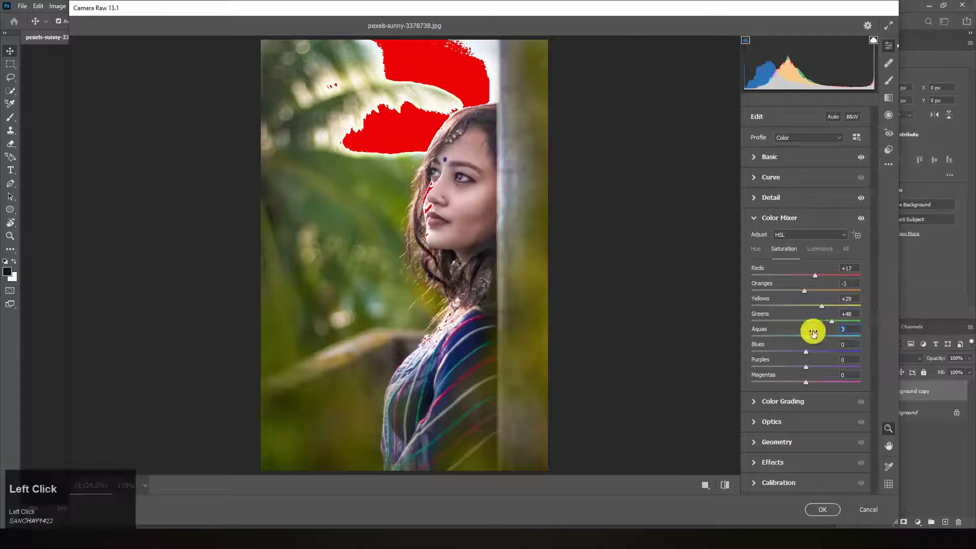
type("-11")
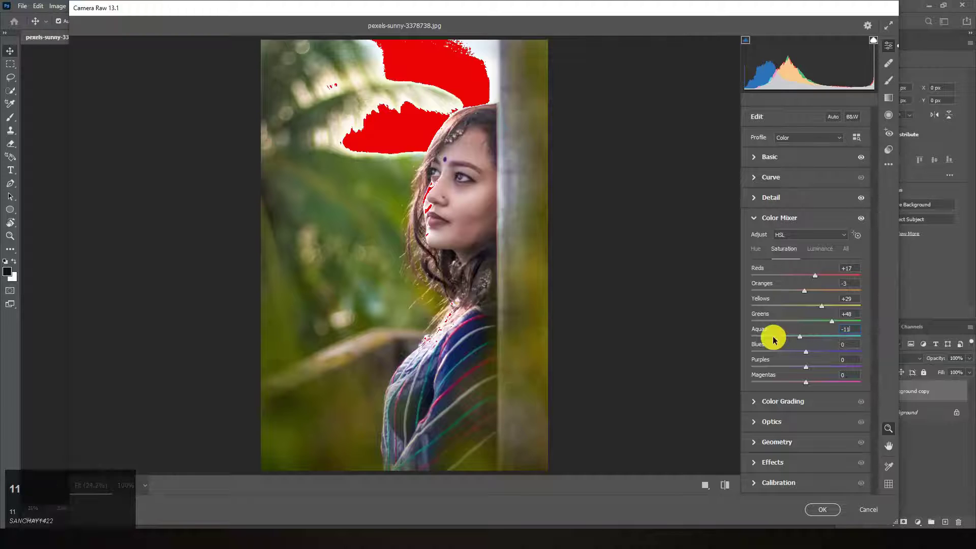
left_click(846, 345)
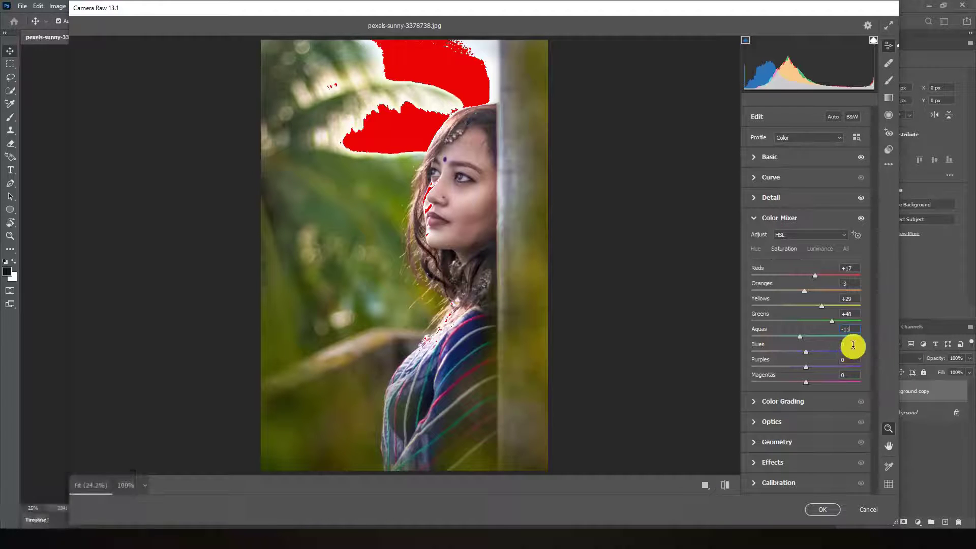
type("-22")
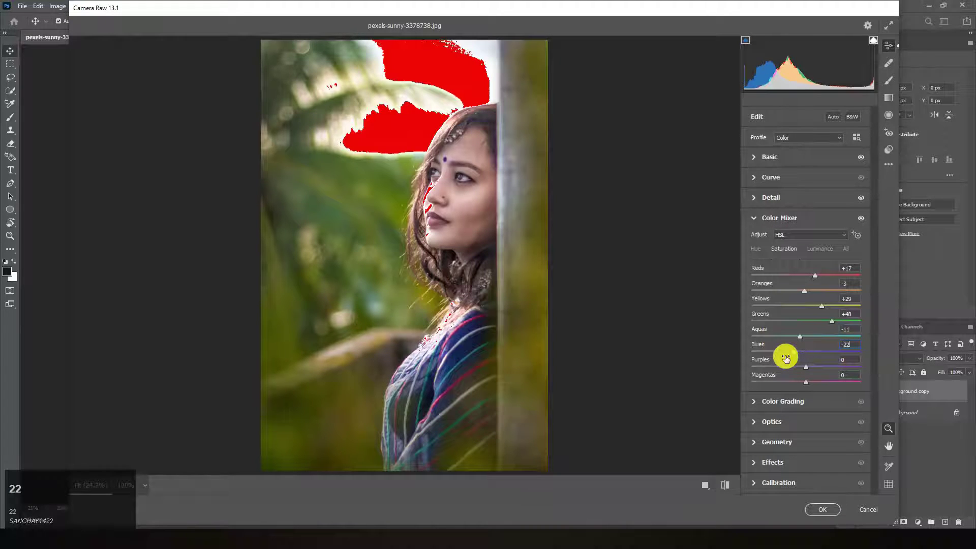
Shift the Yellows hue to -39 in the HSL Color Mixer
left_click(757, 248)
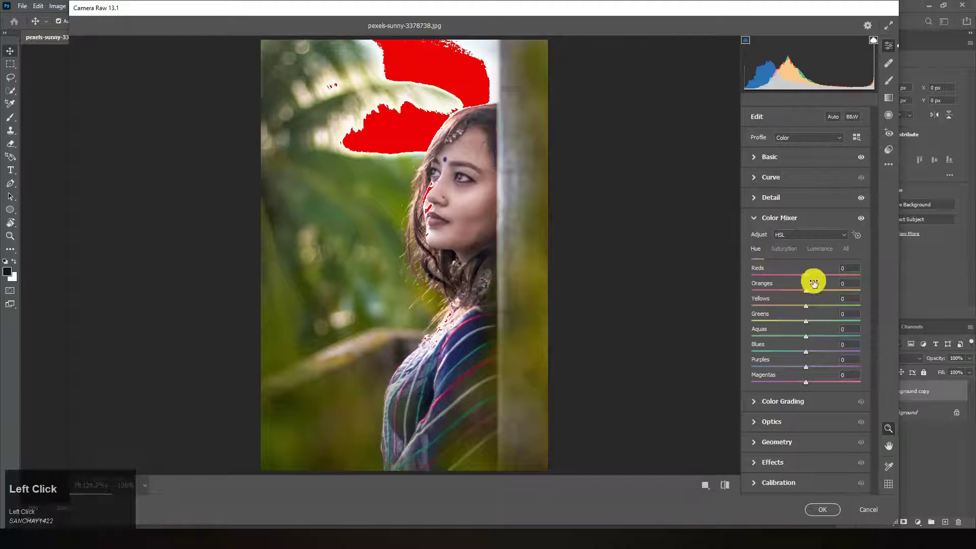
left_click(846, 299)
left_click_drag(820, 309, 821, 312)
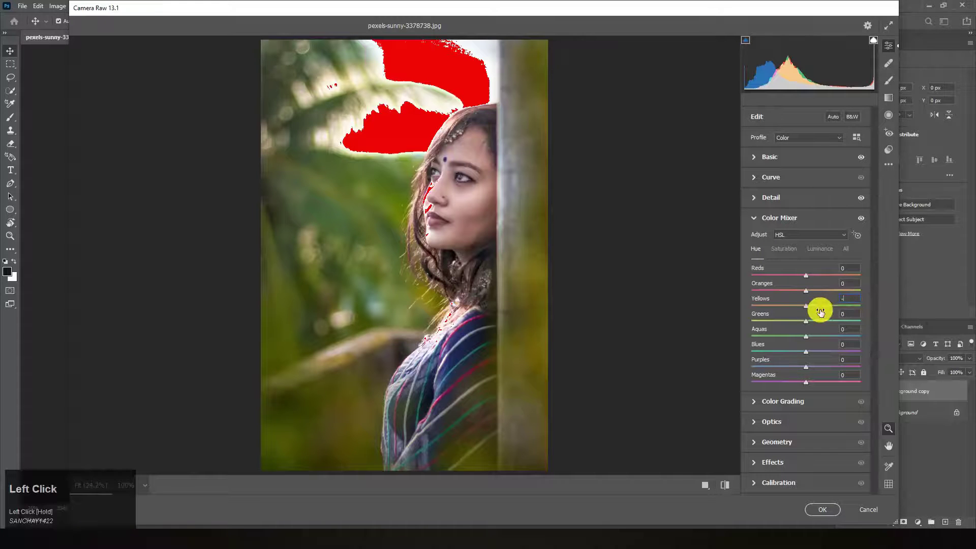
type("-39")
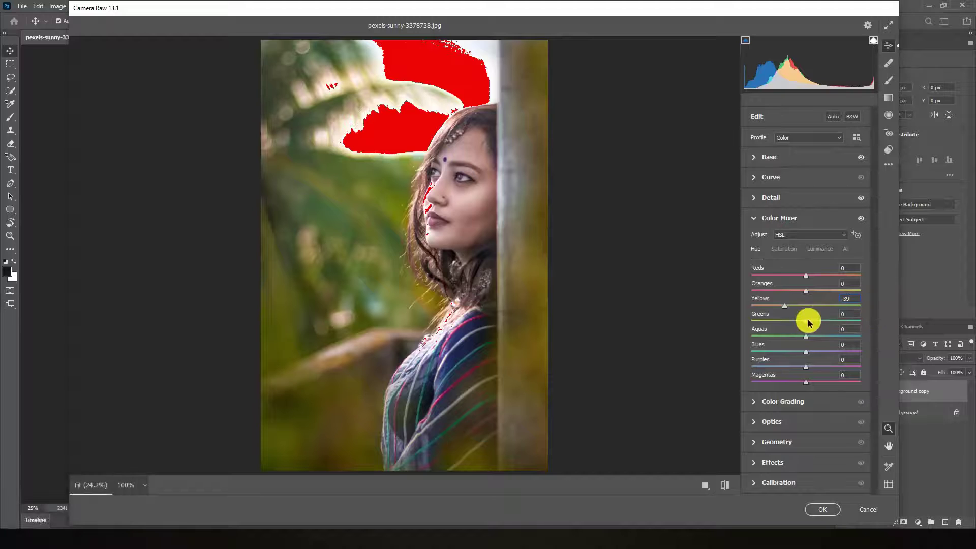
Shift the Greens and Aquas hues to -100 each and the Blues hue to -33, then collapse the Color Mixer
left_click_drag(809, 322, 682, 331)
left_click_drag(805, 338, 732, 340)
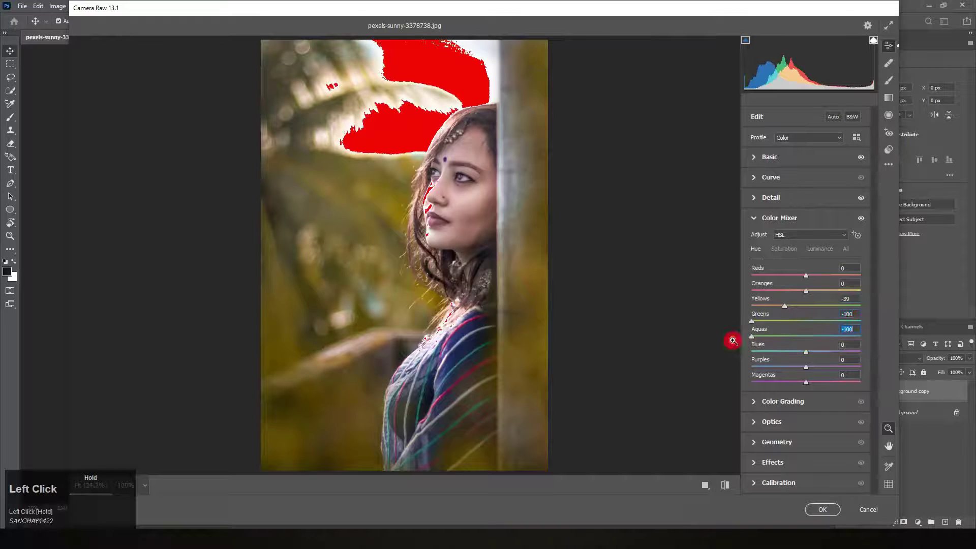
left_click(805, 352)
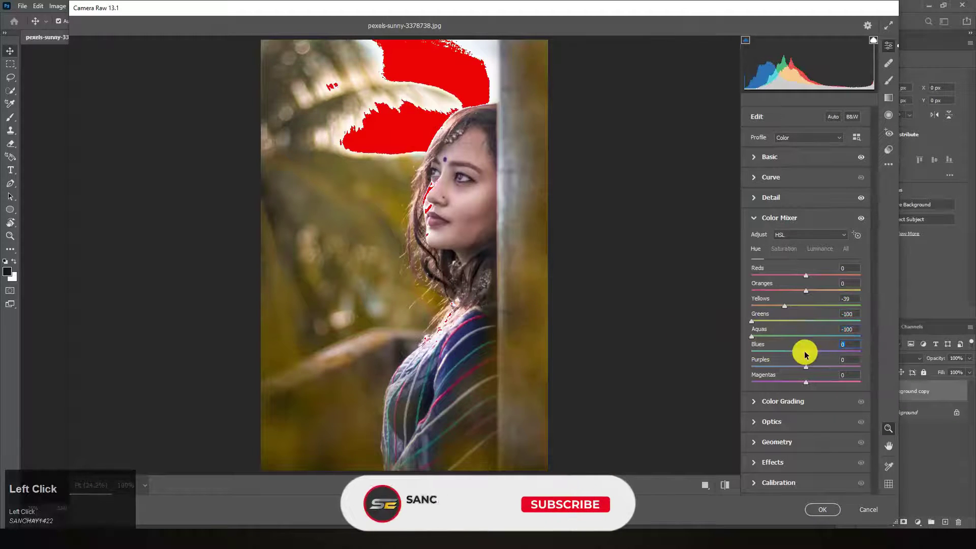
type("-33")
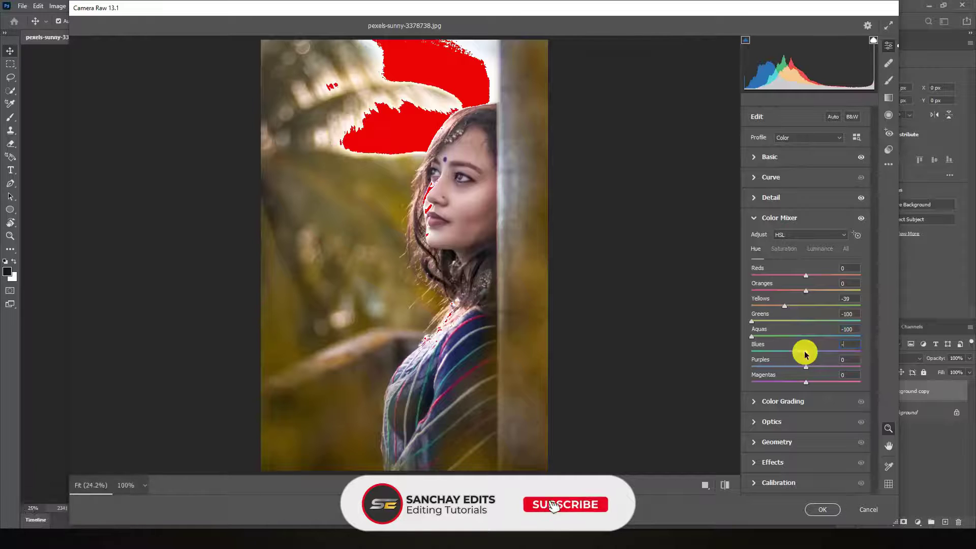
left_click(756, 219)
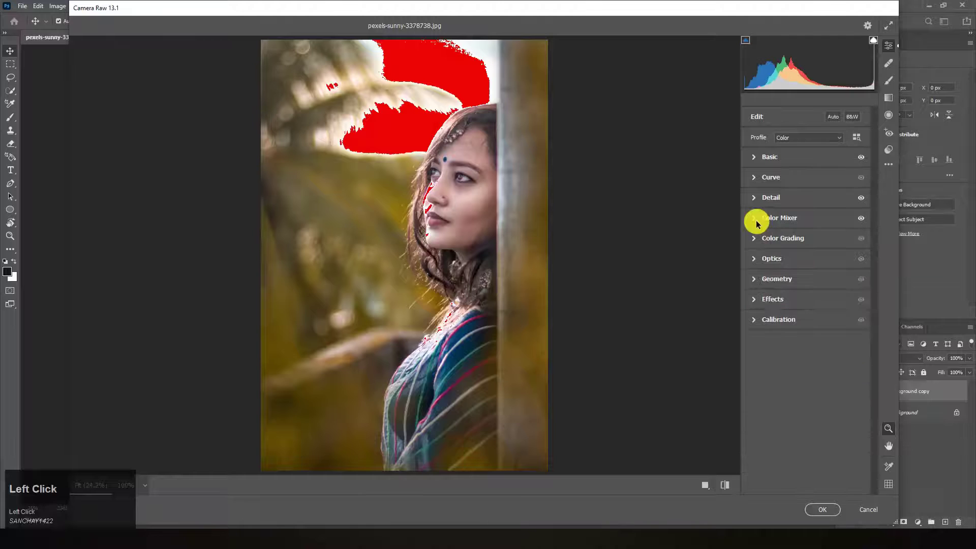
Look through the Optics, Color Grading and Geometry adjustment settings of the portrait
left_click(769, 260)
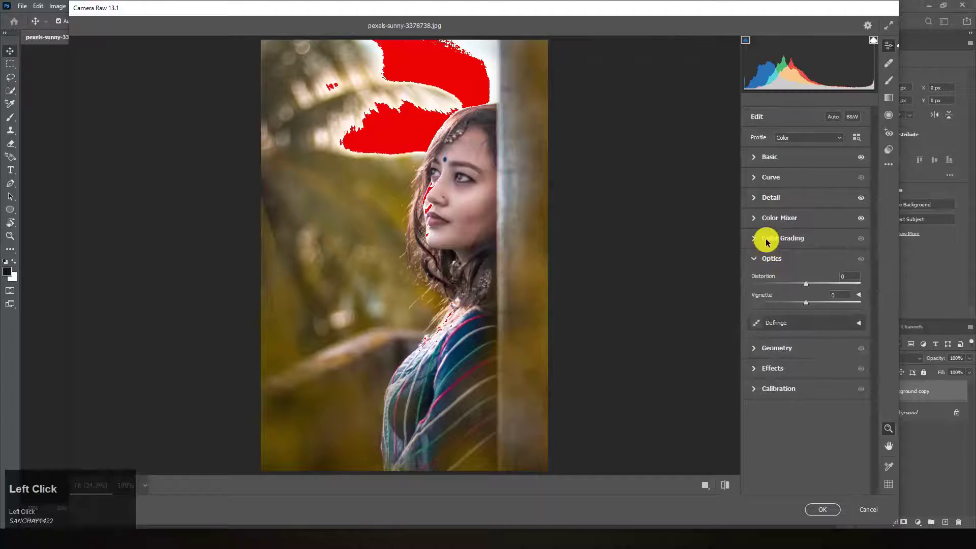
left_click(768, 242)
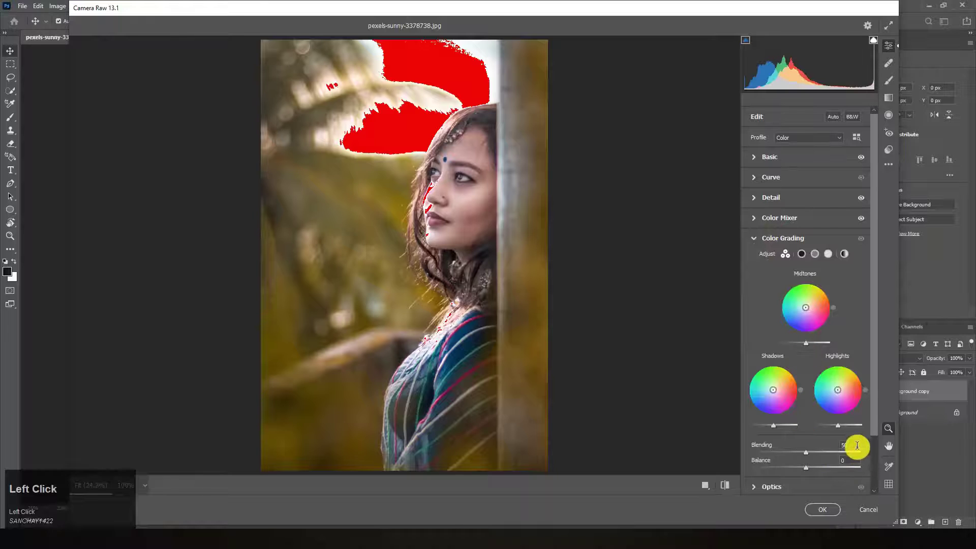
left_click_drag(857, 446, 839, 454)
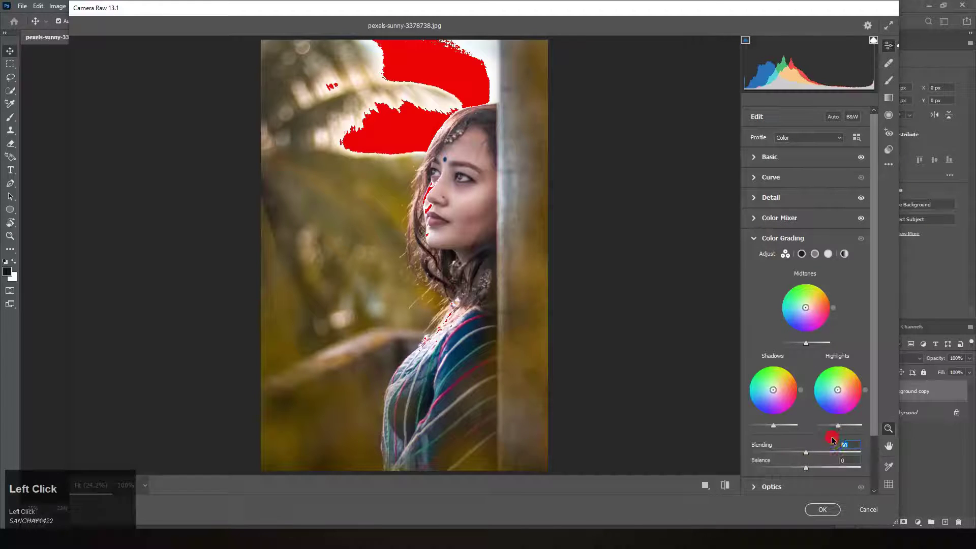
left_click(767, 240)
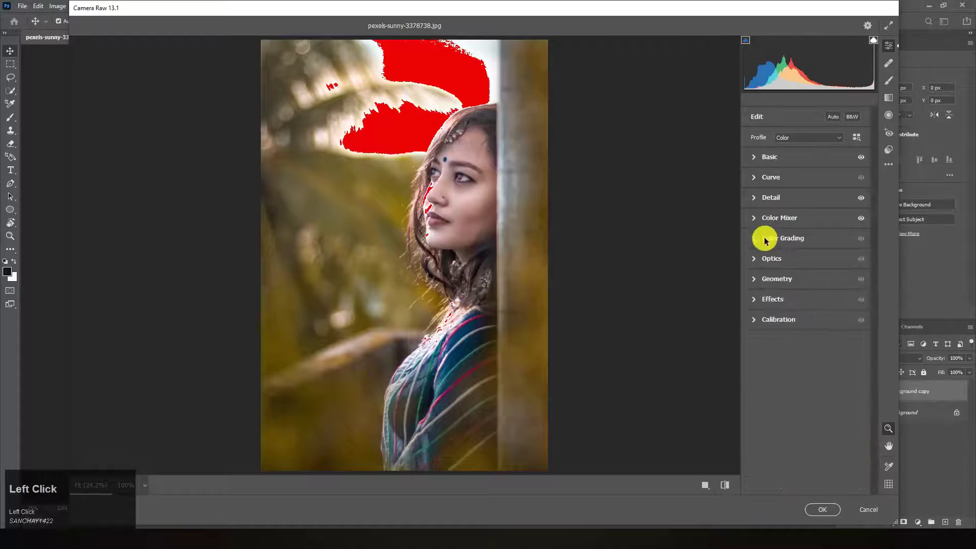
left_click(769, 264)
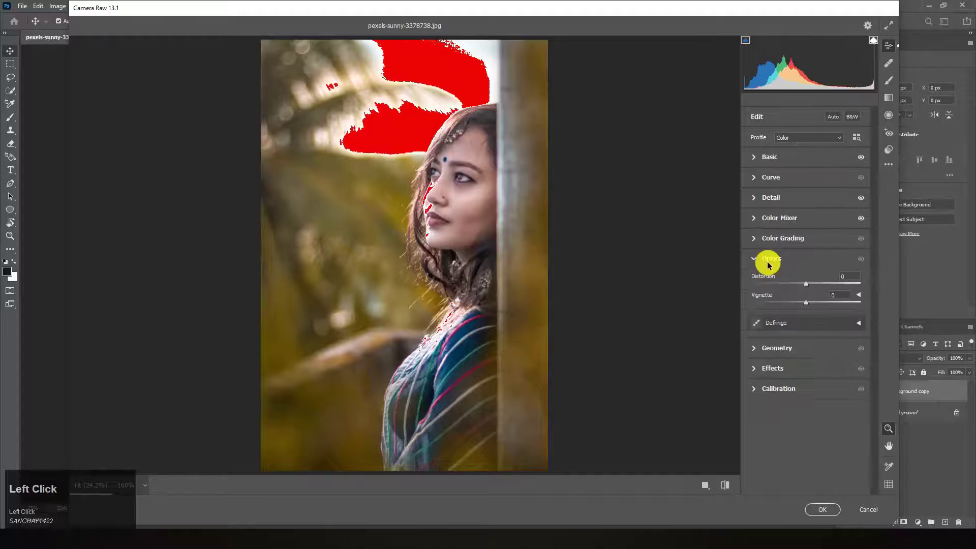
left_click(768, 263)
left_click(766, 281)
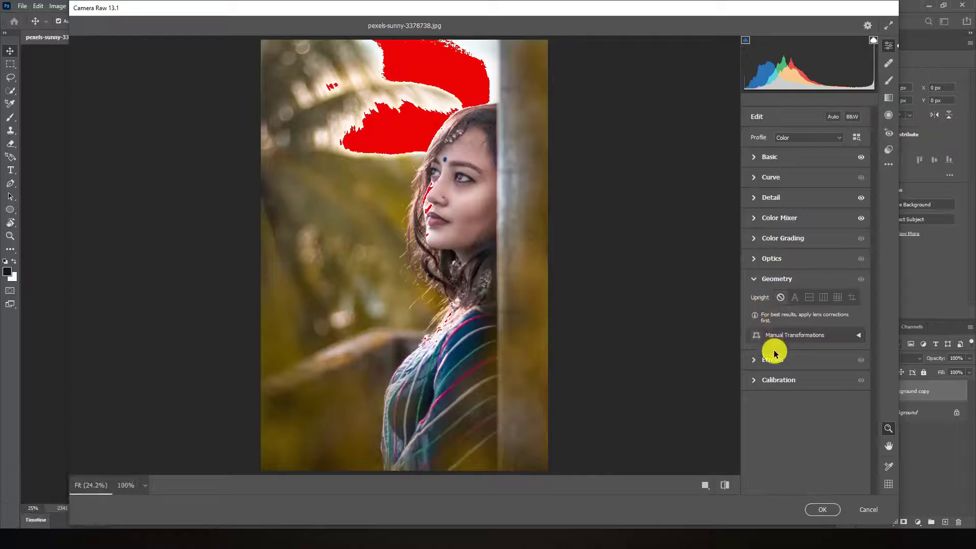
left_click(774, 360)
left_click(785, 281)
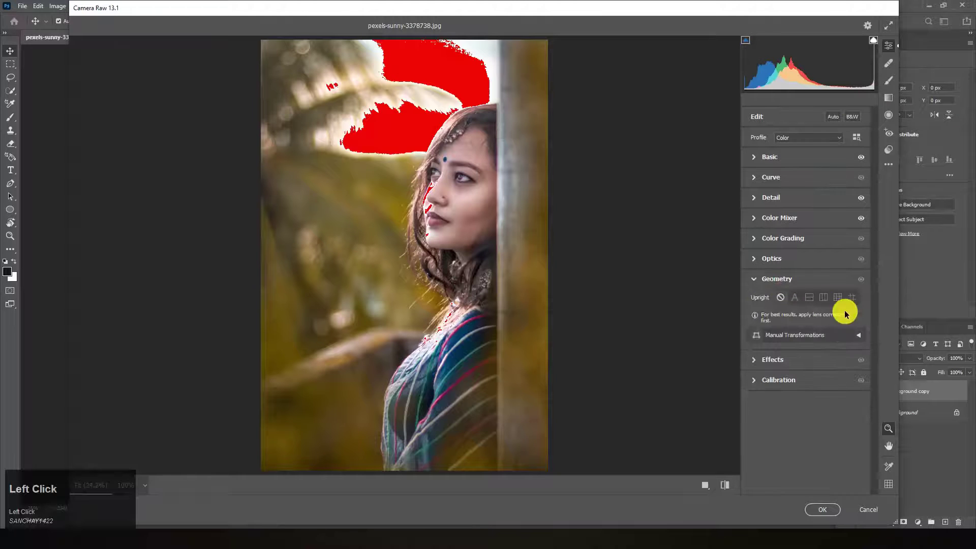
left_click(778, 279)
Set the Vignetting effect to -45 to darken the portrait's edges
left_click(774, 301)
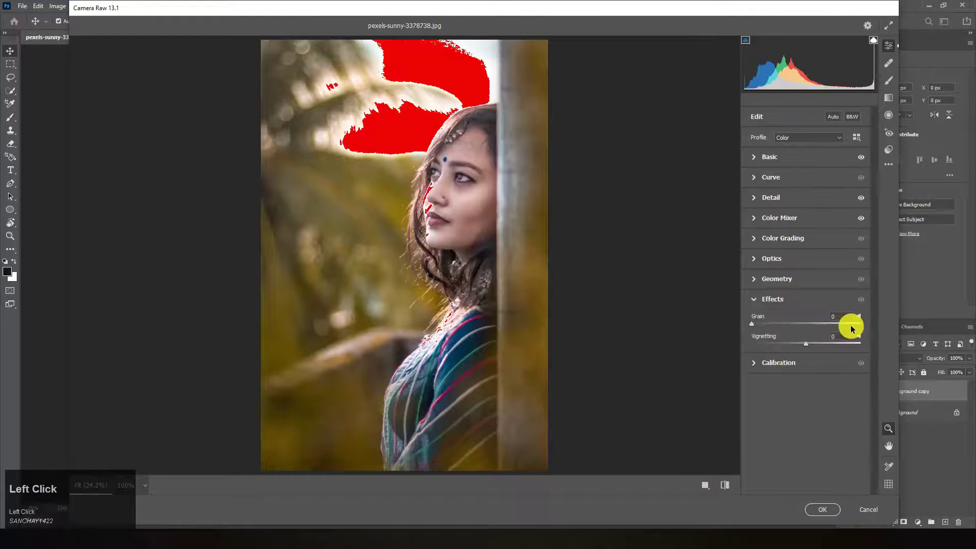
left_click(847, 318)
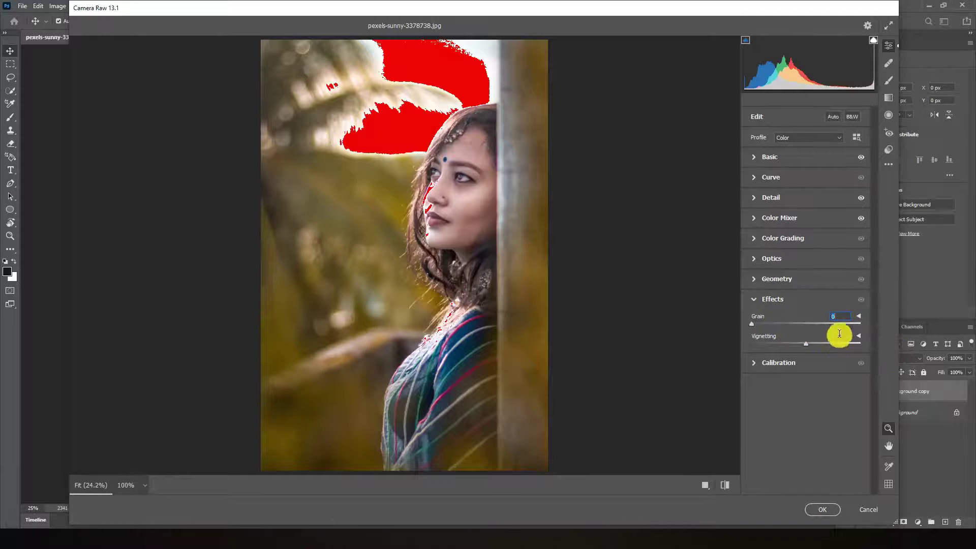
left_click(842, 336)
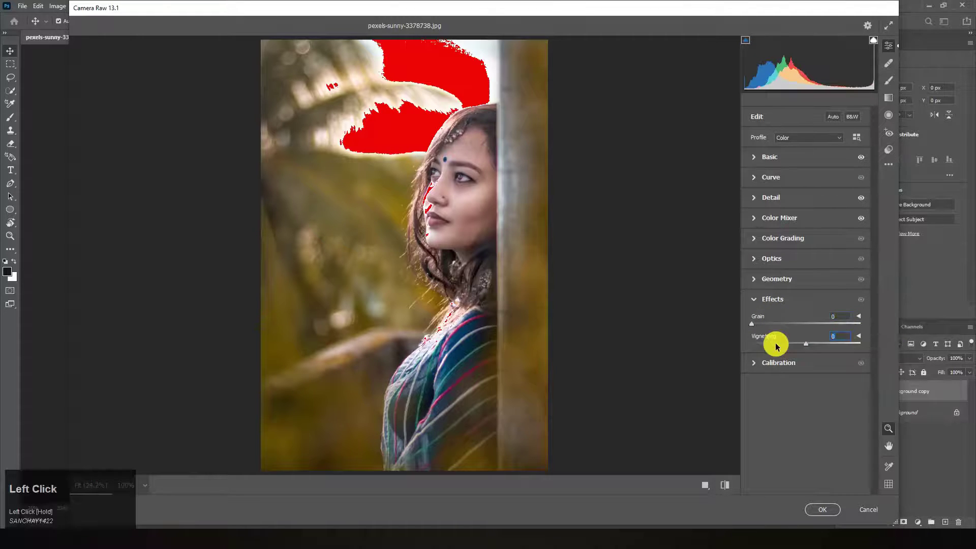
type("-45")
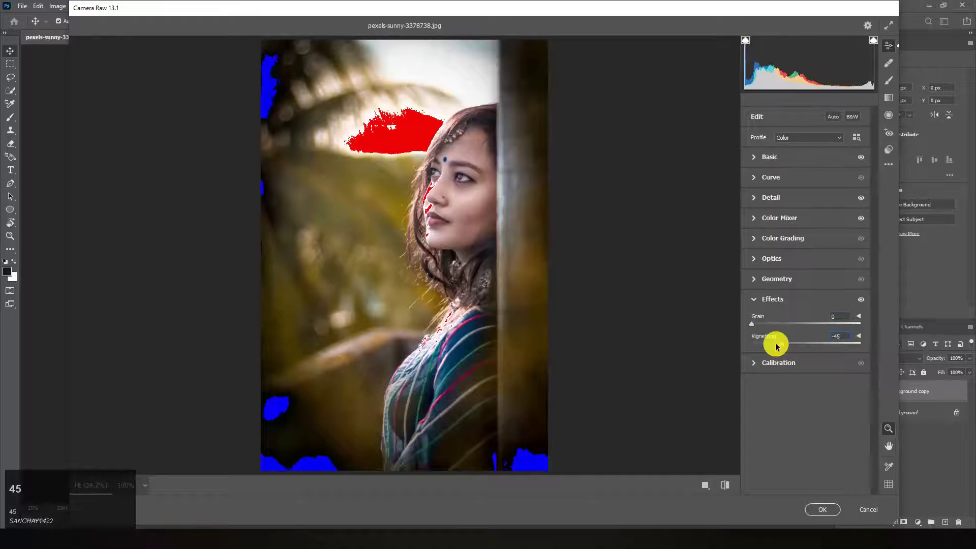
In Calibration, set the Green Primary hue to -11 and its saturation to -12
left_click(767, 363)
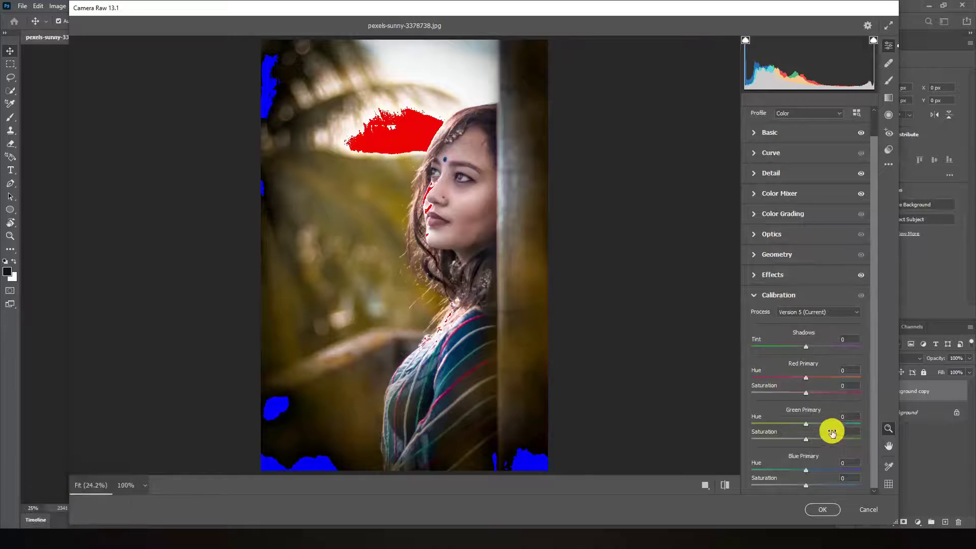
left_click(850, 416)
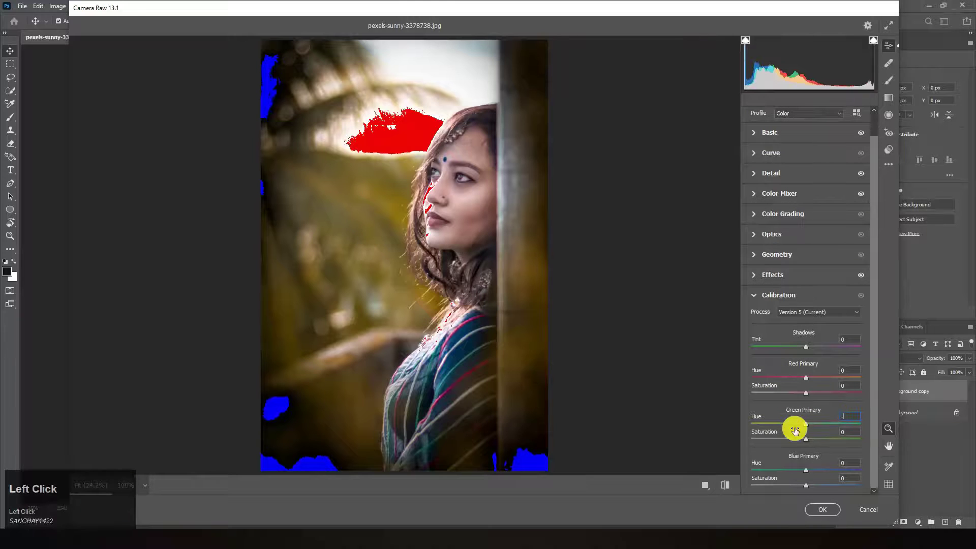
left_click(858, 431)
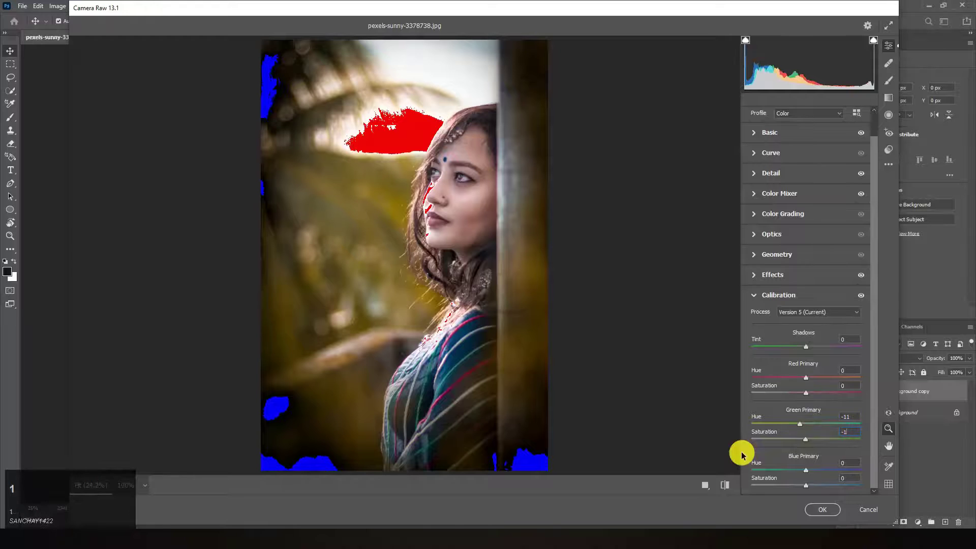
Set the Blue Primary hue to -14 and its saturation to +27, and apply the Camera Raw grade to the layer
left_click(848, 462)
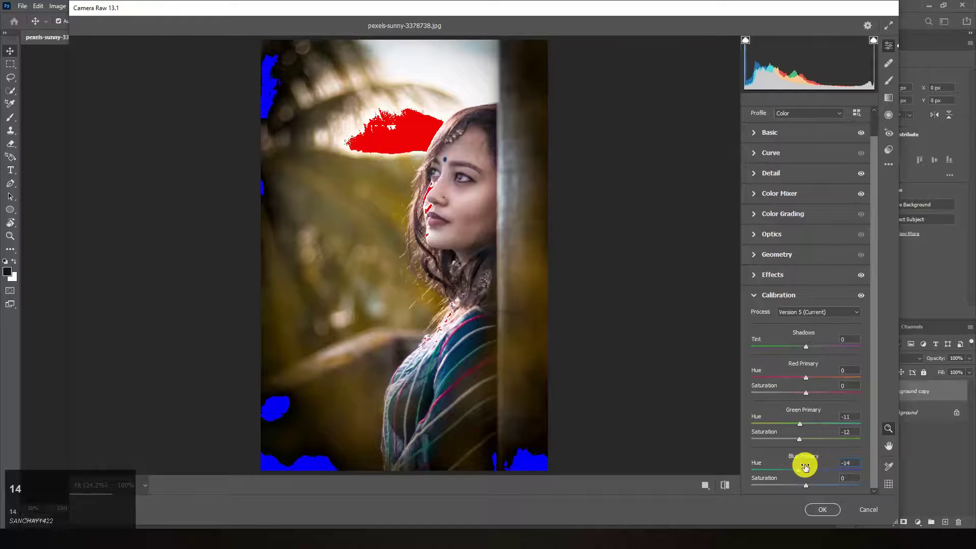
left_click(858, 478)
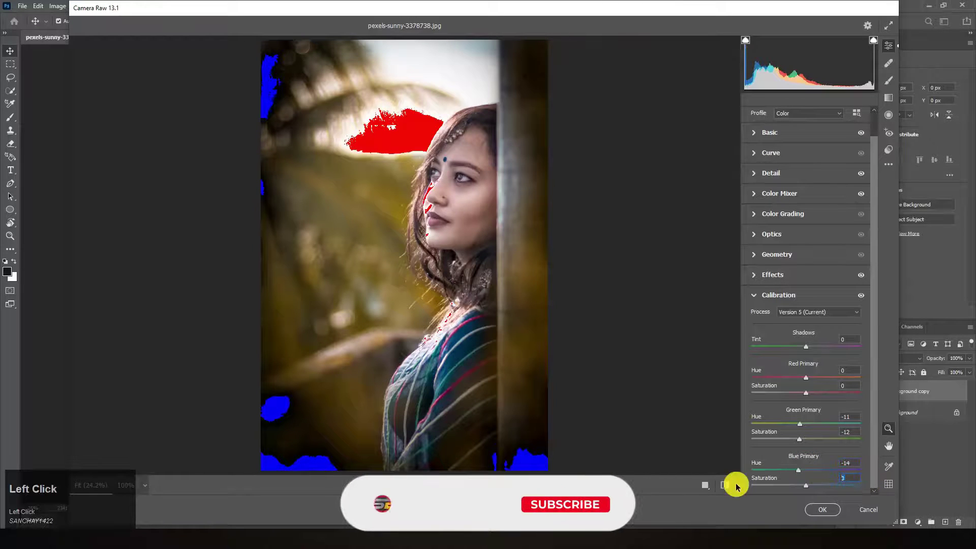
type("+27")
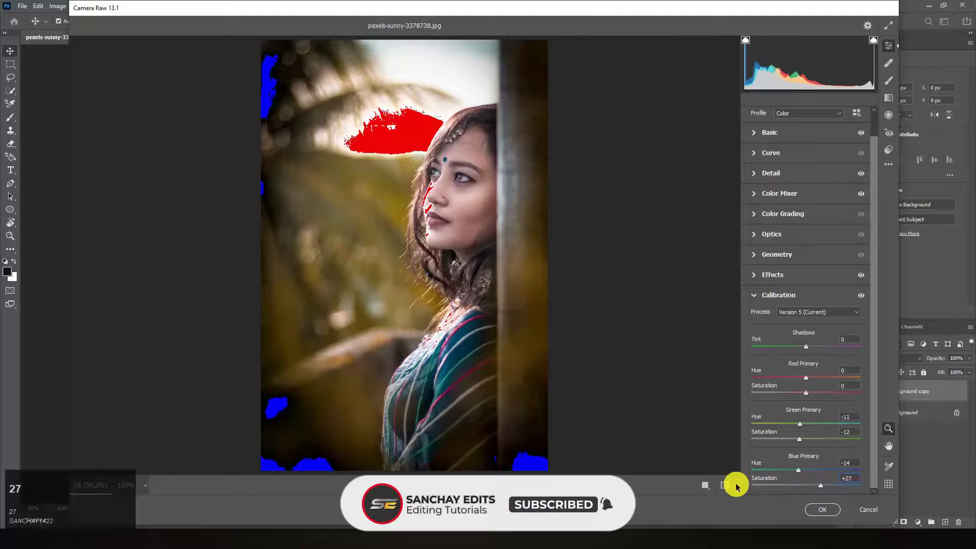
left_click(823, 510)
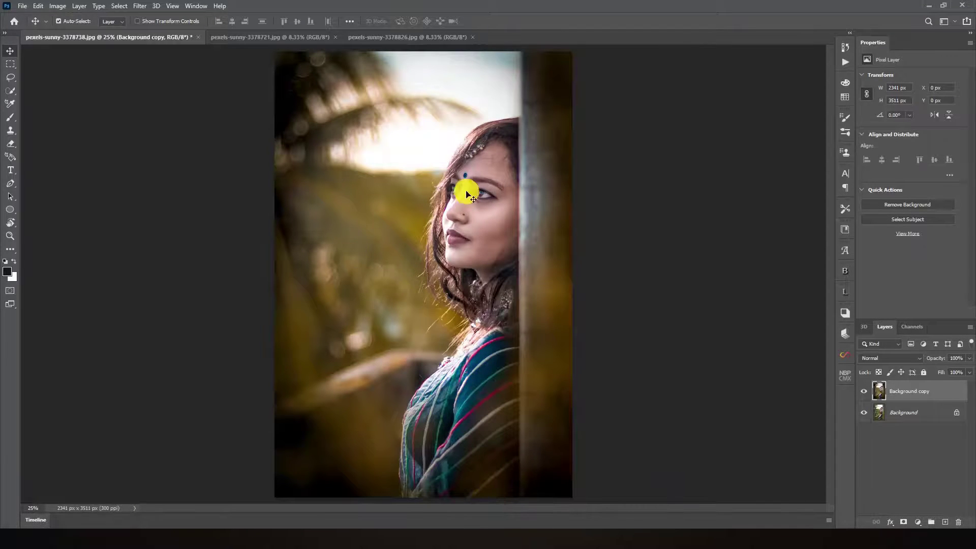
Apply the first portrait's Camera Raw grading settings to pexels-sunny-3378721.jpg and commit the filter
left_click(262, 38)
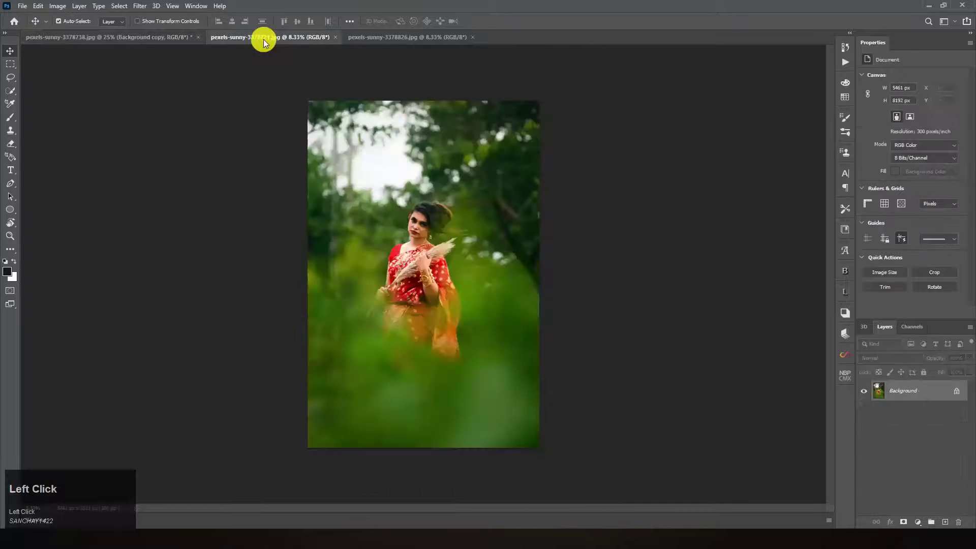
left_click(136, 6)
left_click(160, 82)
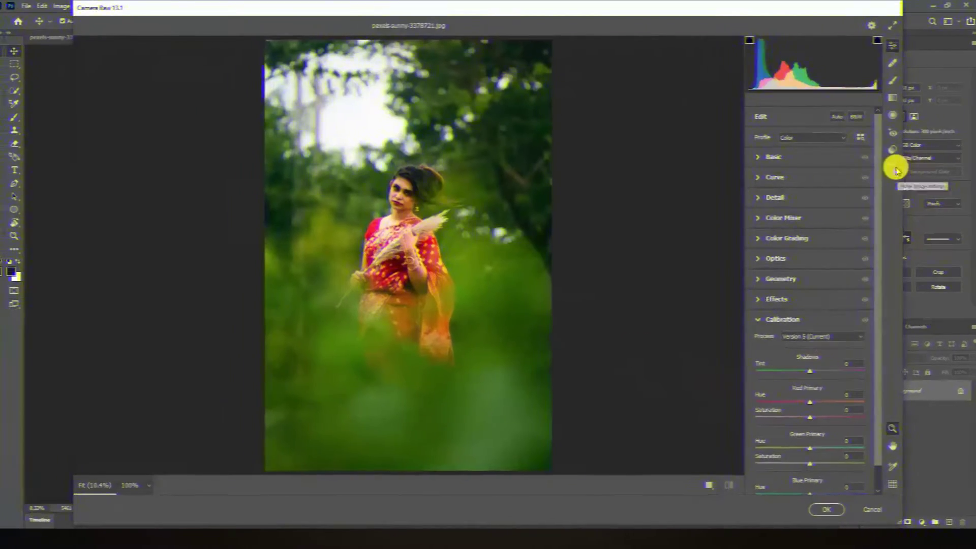
left_click(896, 170)
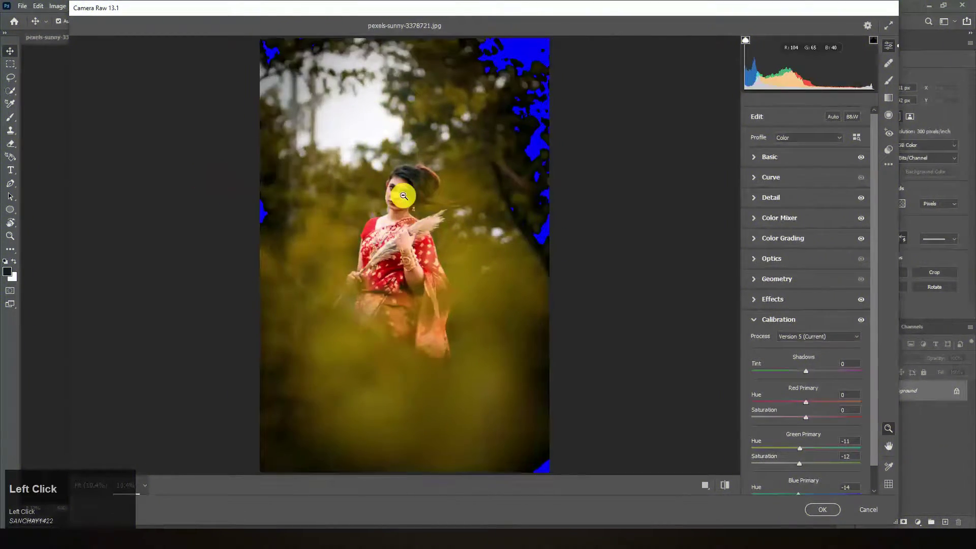
left_click_drag(403, 196, 389, 240)
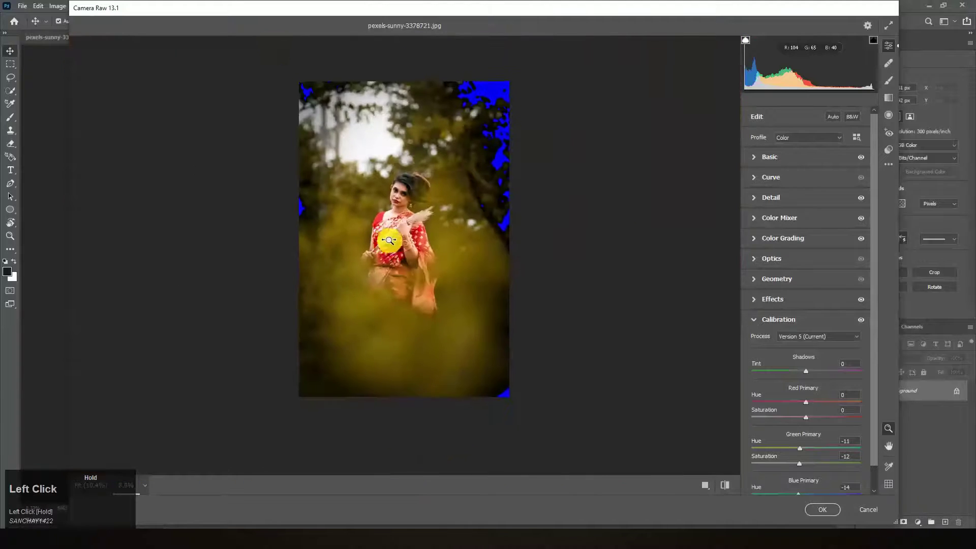
left_click(809, 510)
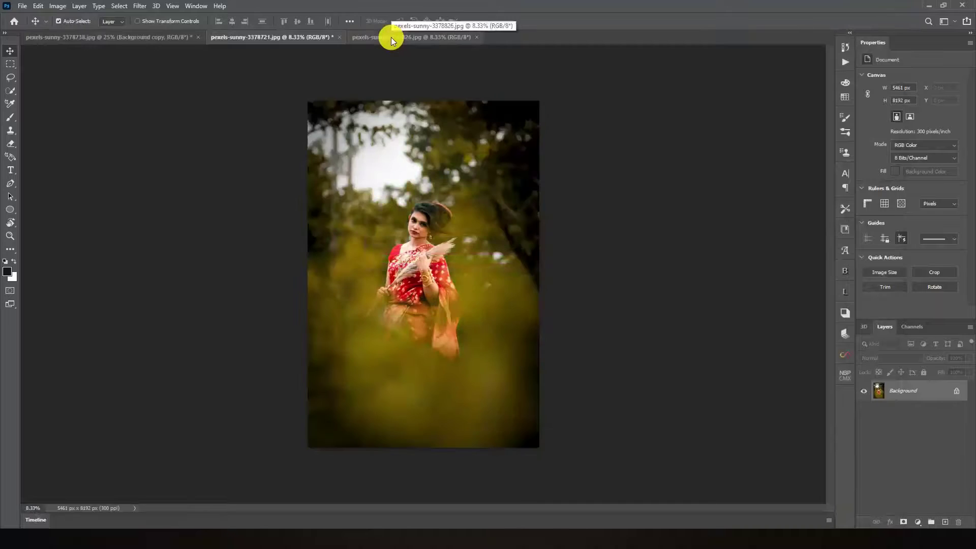
Duplicate the background layer of pexels-sunny-3378826.jpg and apply the same Camera Raw grading settings to the copy
left_click(391, 37)
key("ctrl+j")
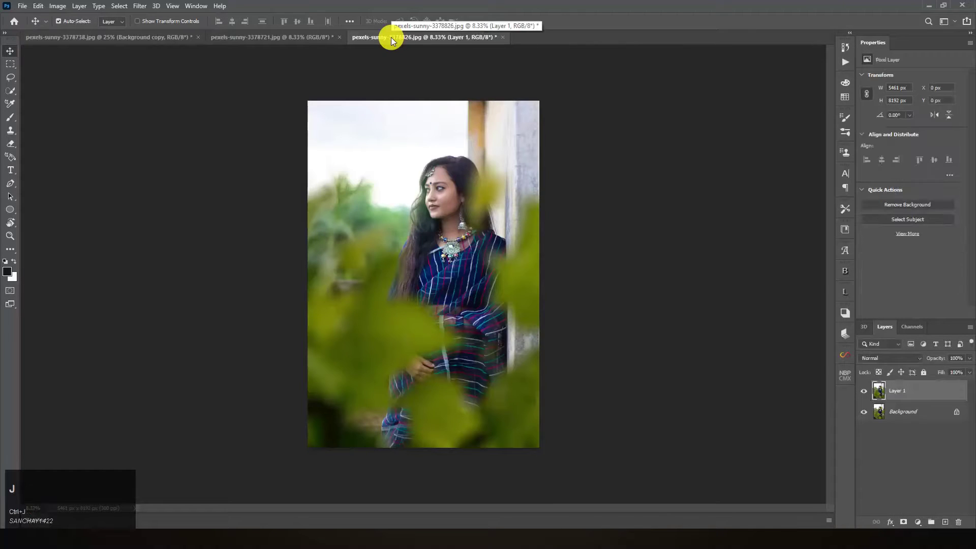
left_click(137, 6)
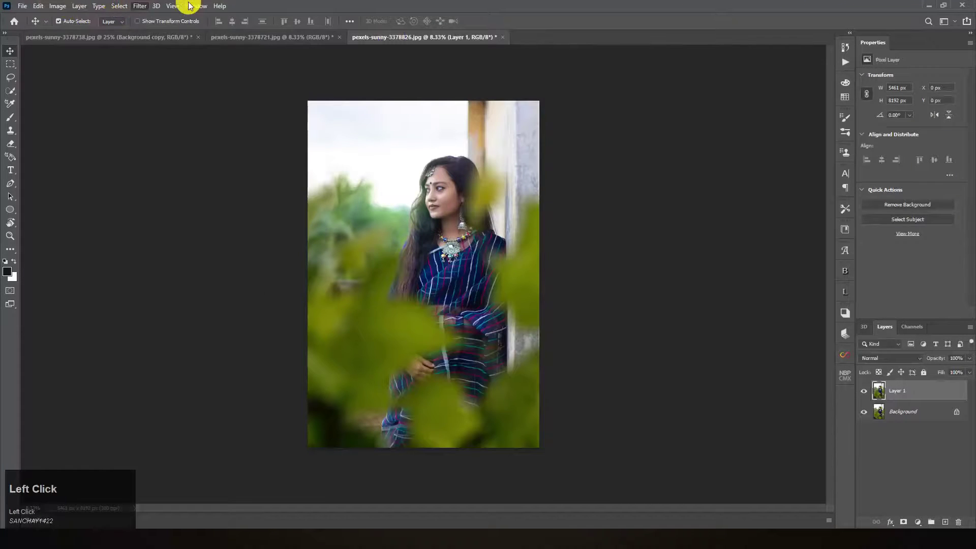
left_click(170, 81)
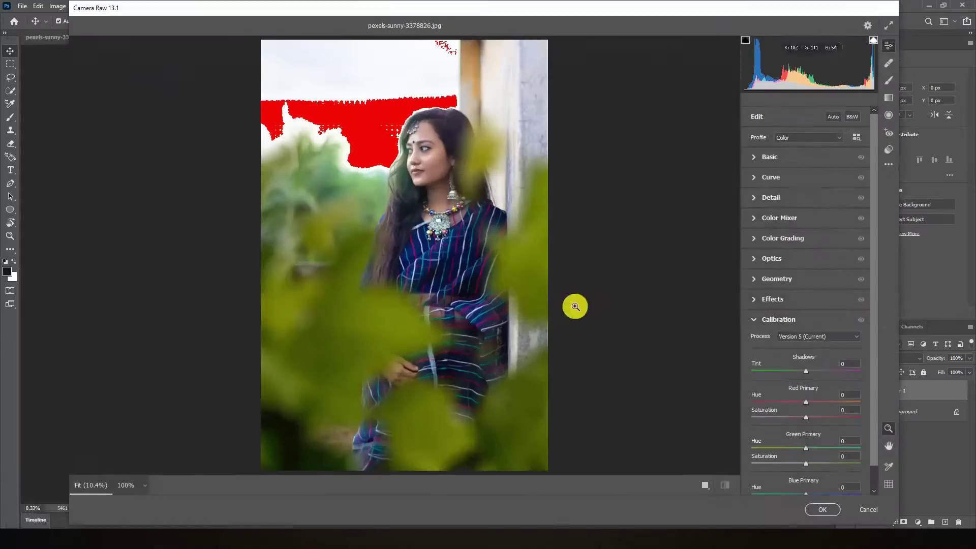
left_click(889, 164)
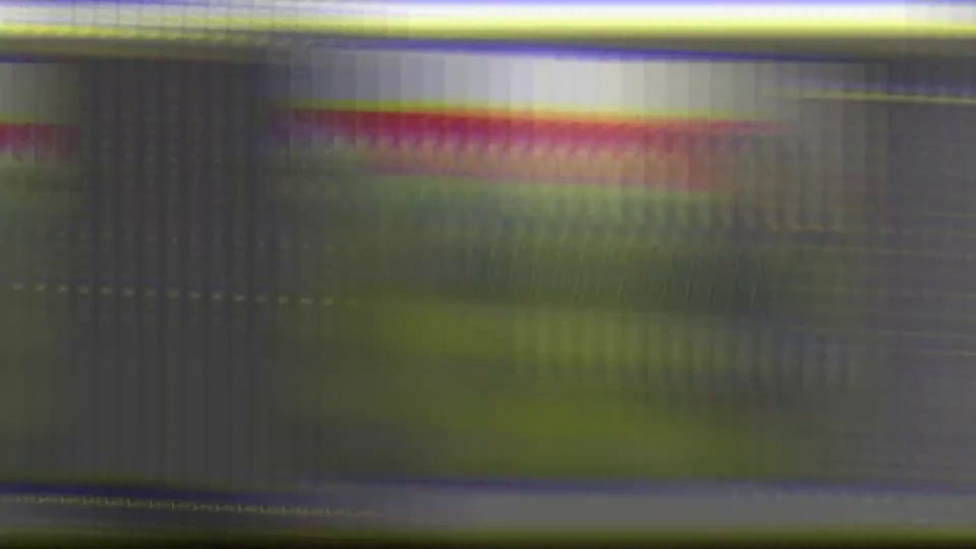
left_click(823, 509)
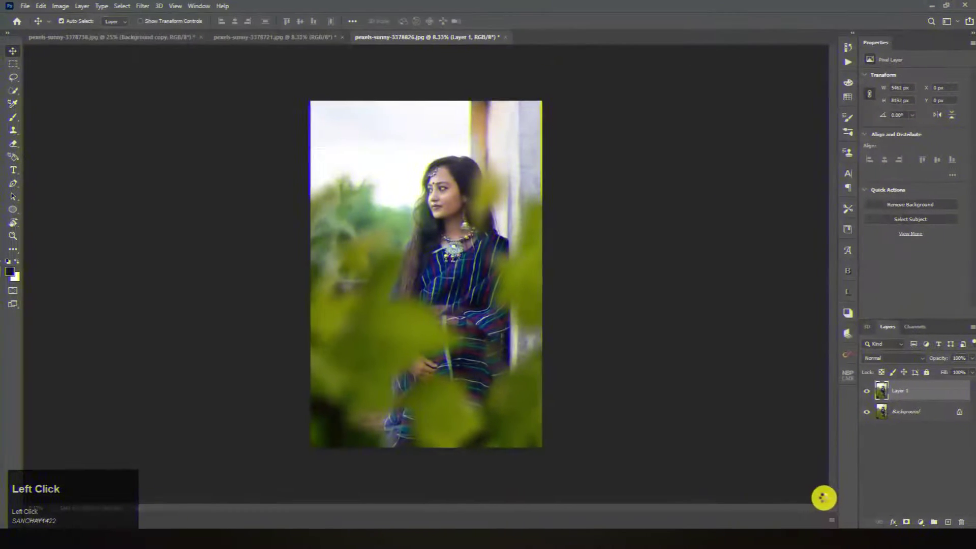